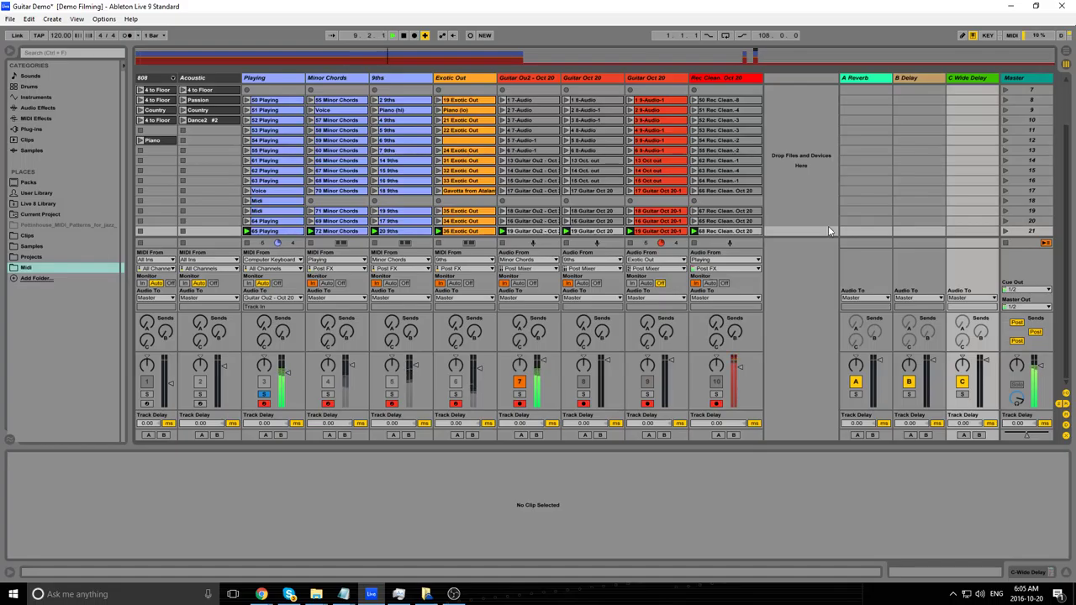
key("q")
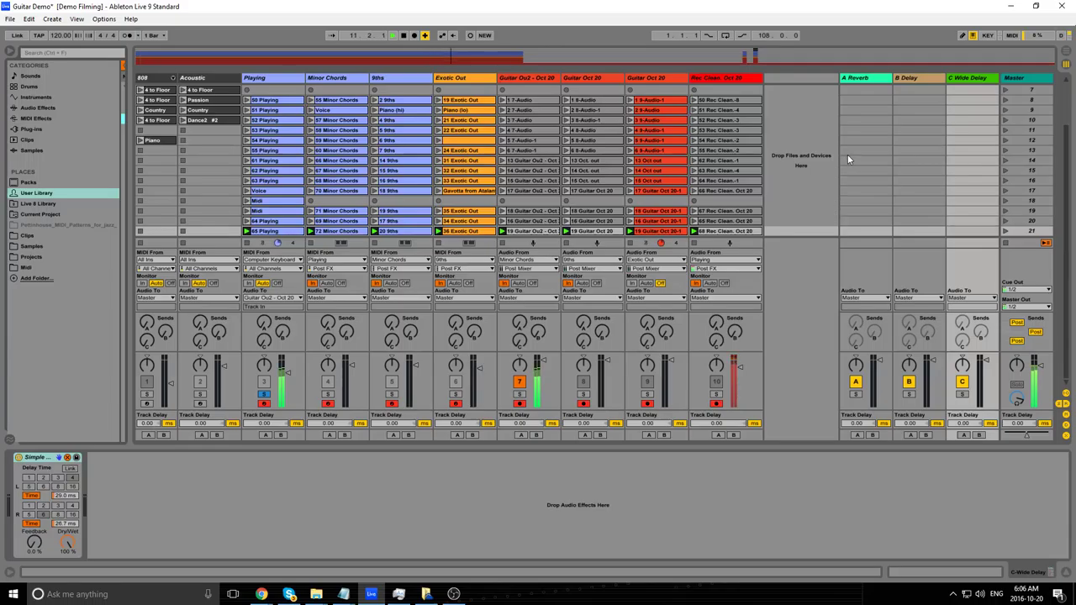
key("z")
key("shift+Tab")
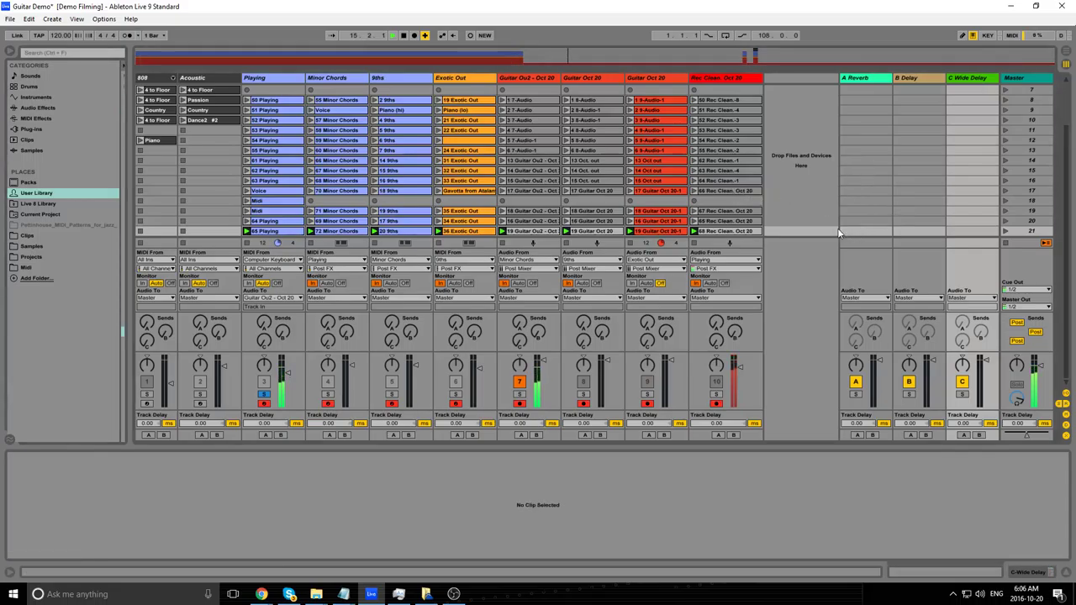
Record a new take on the armed tracks in scene 18 and turn off the Guitar Ou2 - Oct 20 track.
left_click(1002, 201)
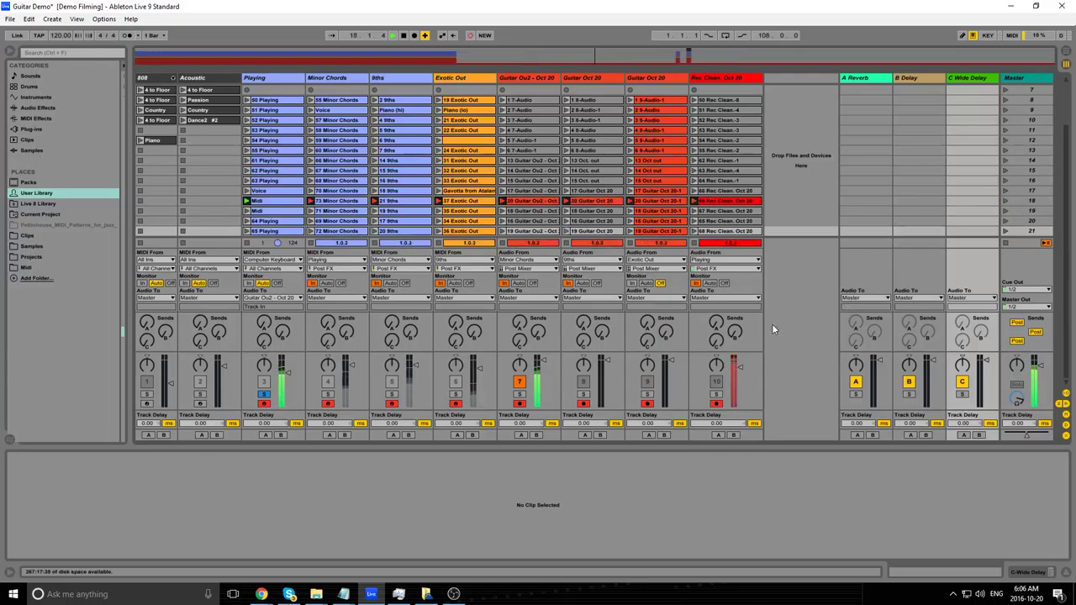
left_click(519, 382)
left_click(404, 36)
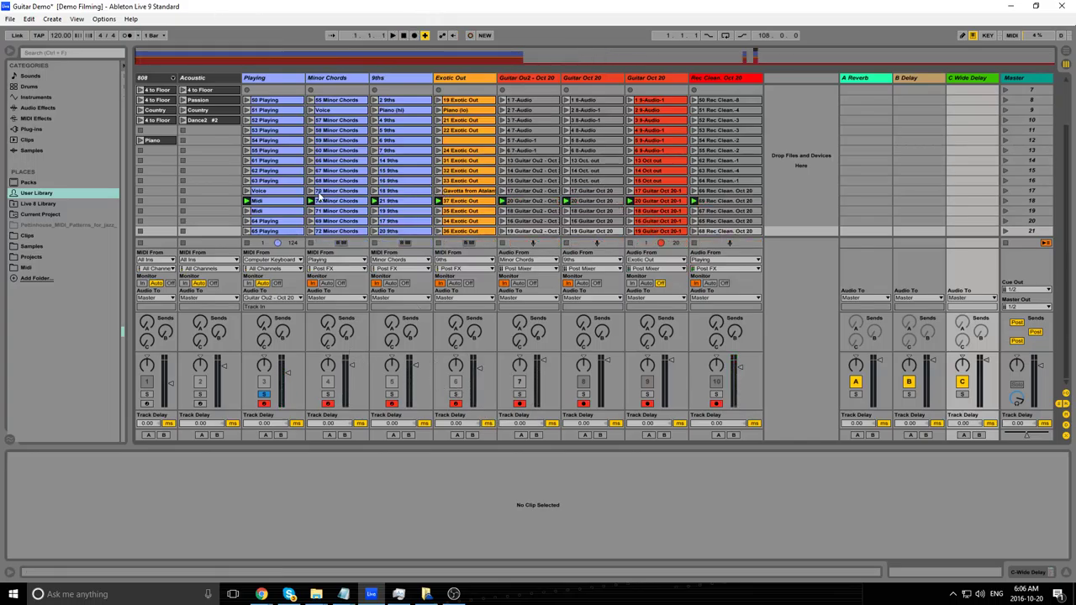
Play the Midi clip in scene 18 of the Playing track and open that track's Strum GS-2 instrument.
left_click(247, 201)
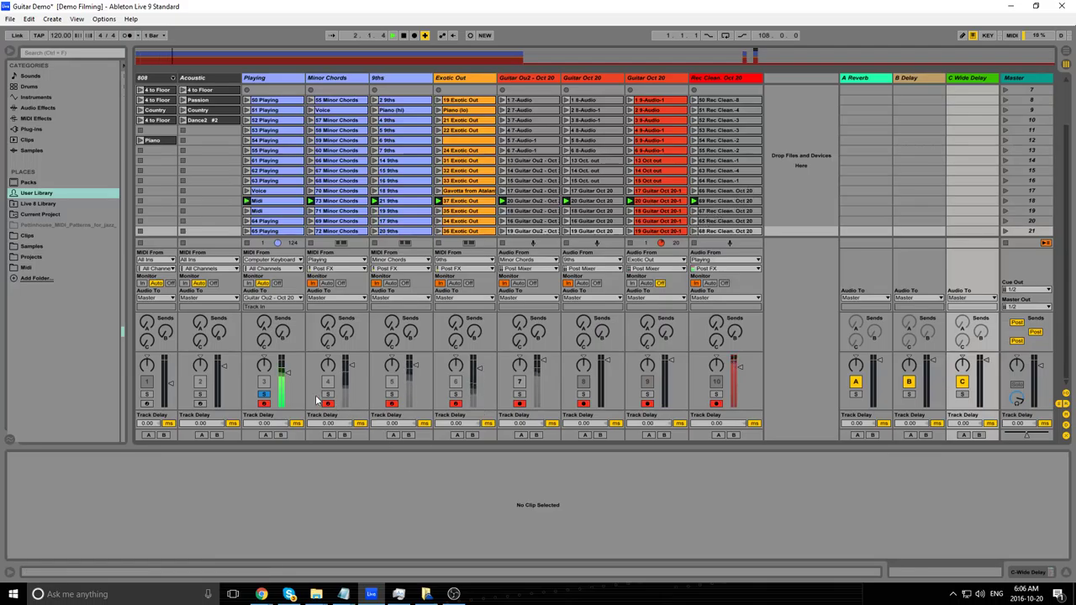
left_click(288, 220)
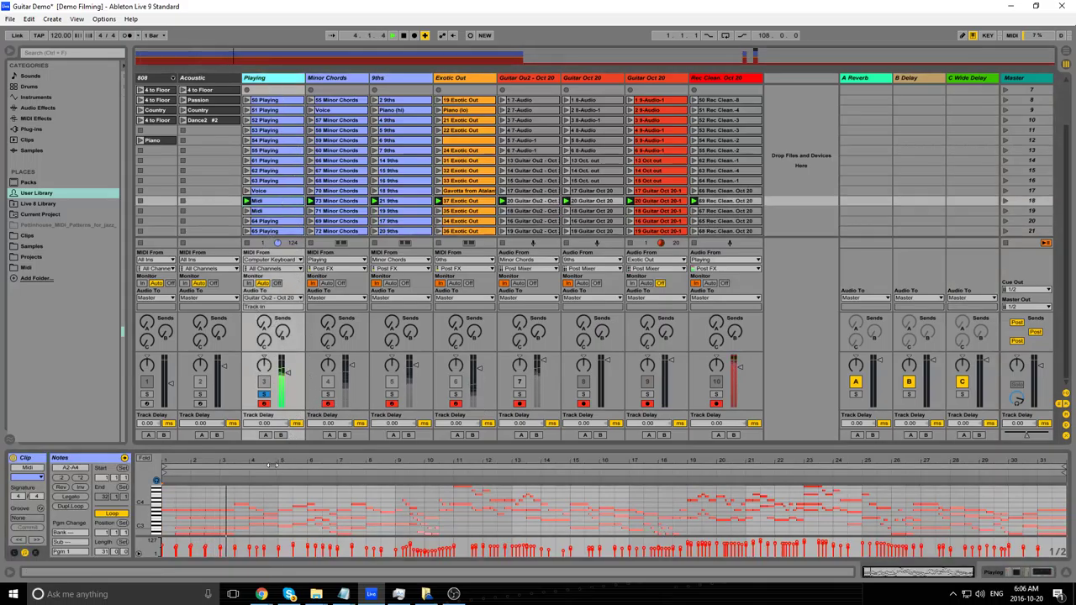
left_click(202, 437)
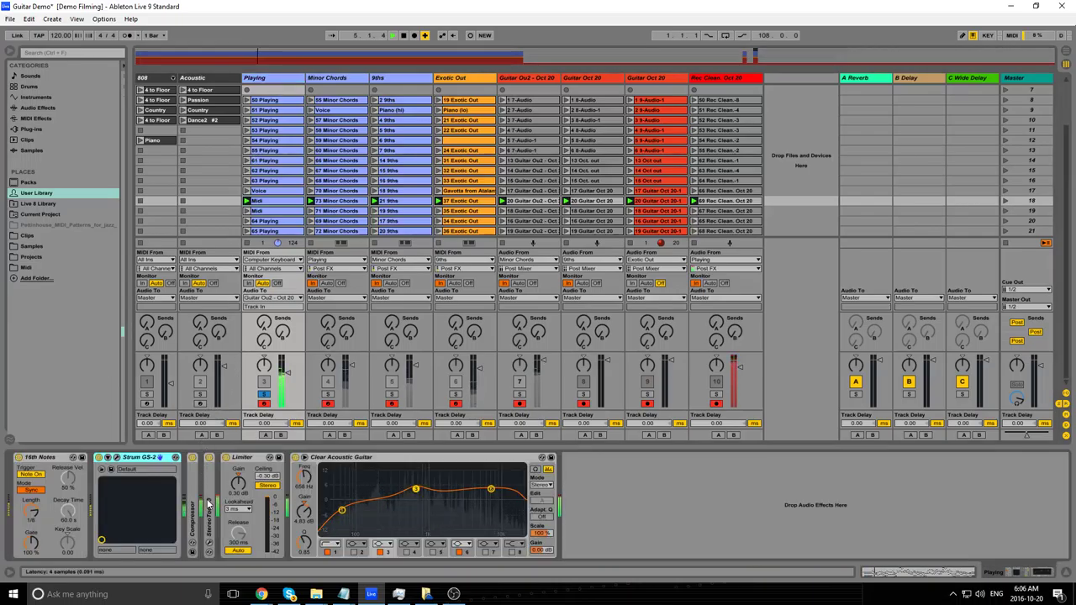
left_click(118, 459)
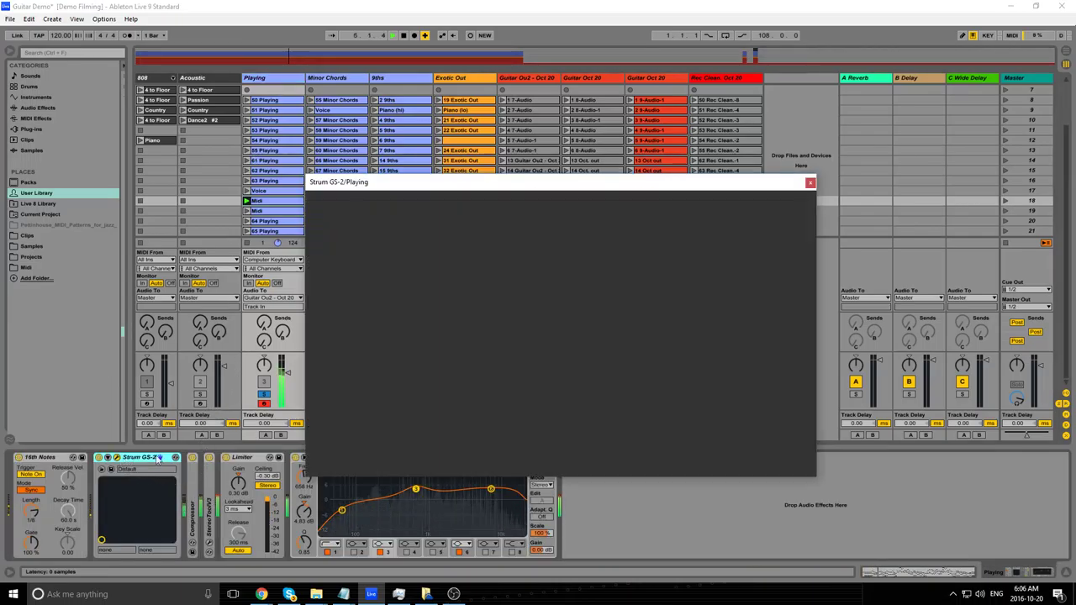
Load the Strum GS-2 program 2. Wide on the Playing track and raise the track's volume slightly.
left_click(380, 254)
left_click(358, 280)
left_click_drag(288, 373, 288, 370)
left_click(474, 182)
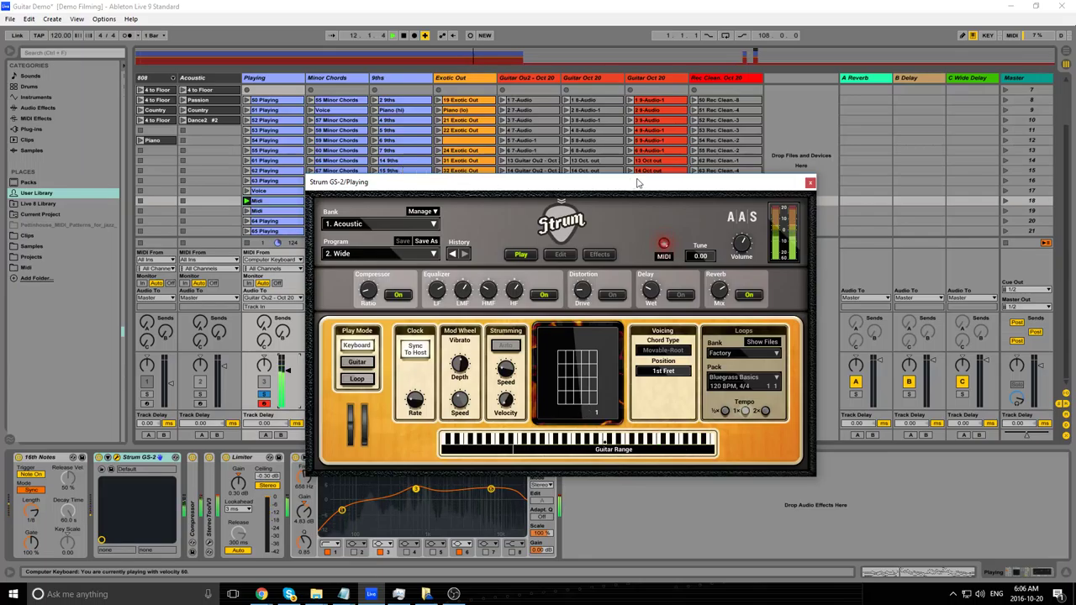
left_click(810, 182)
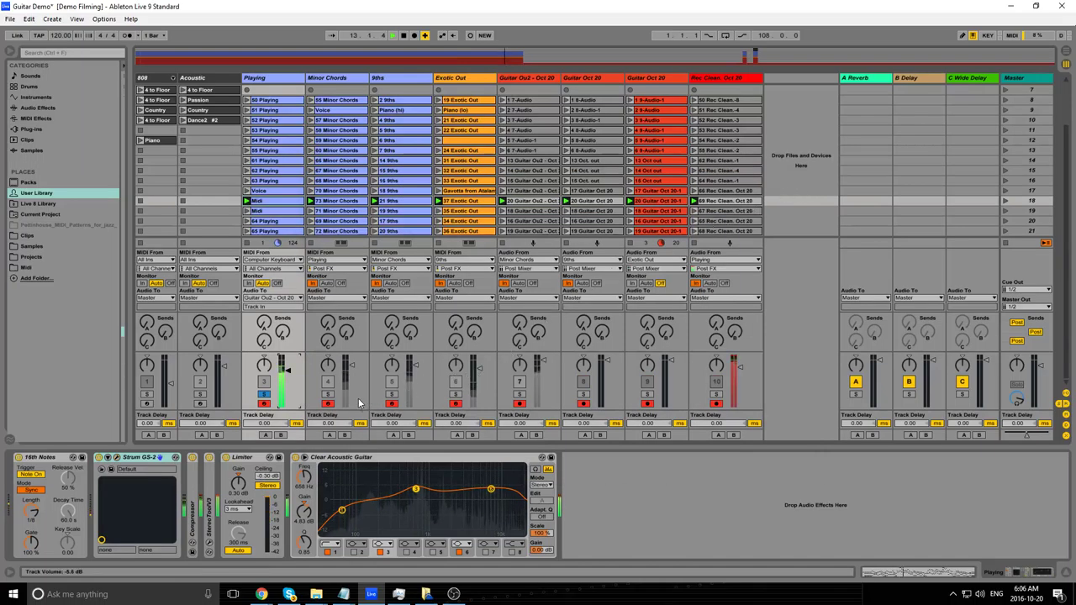
Unsolo the Playing track and solo the Minor Chords track briefly before soloing the 9ths track.
left_click(264, 393)
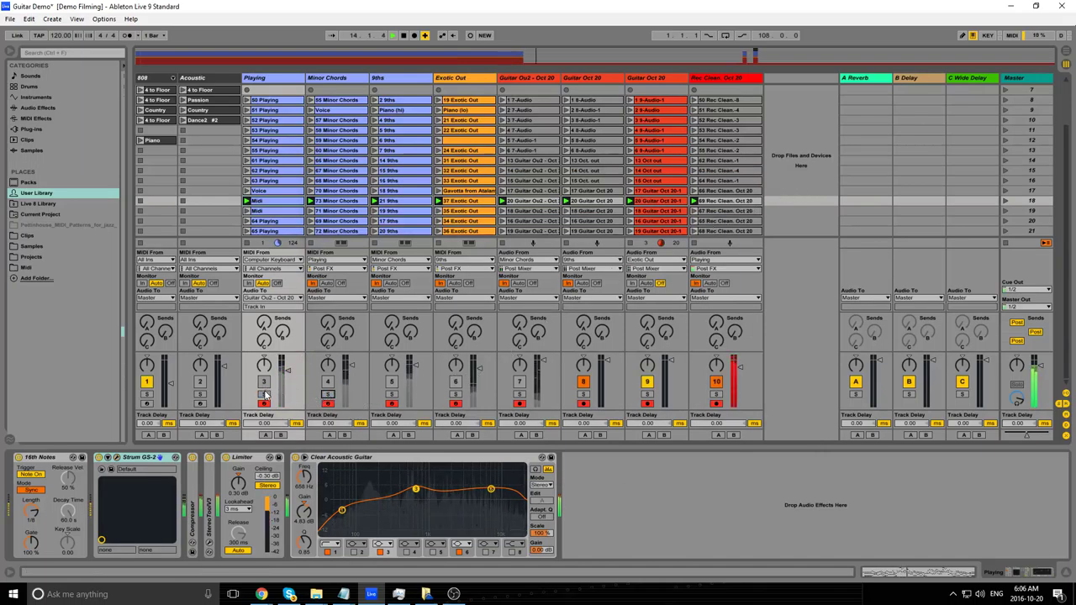
left_click(328, 394)
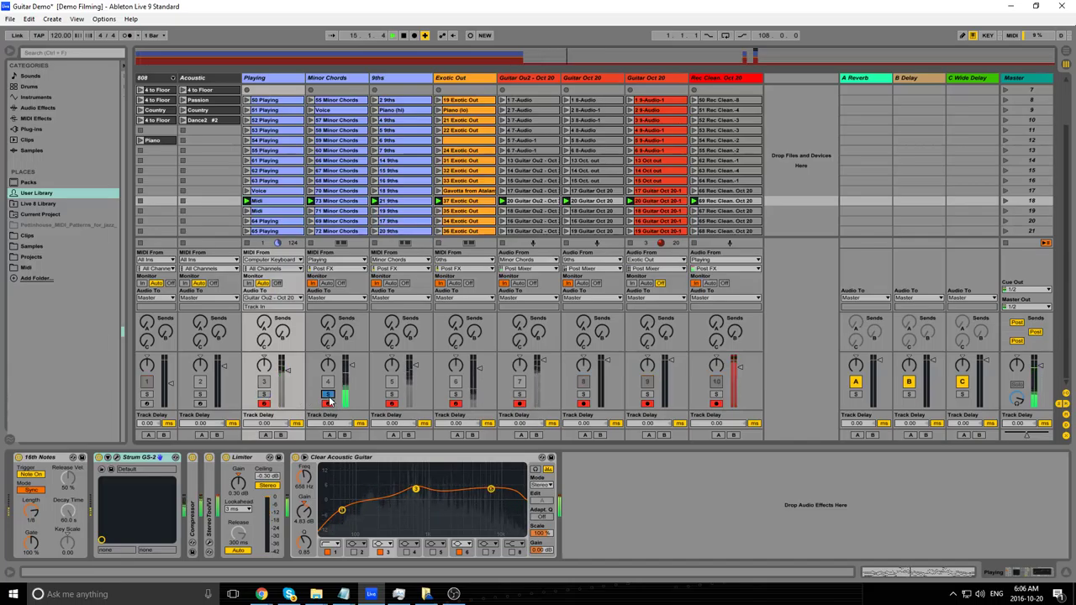
left_click(393, 394)
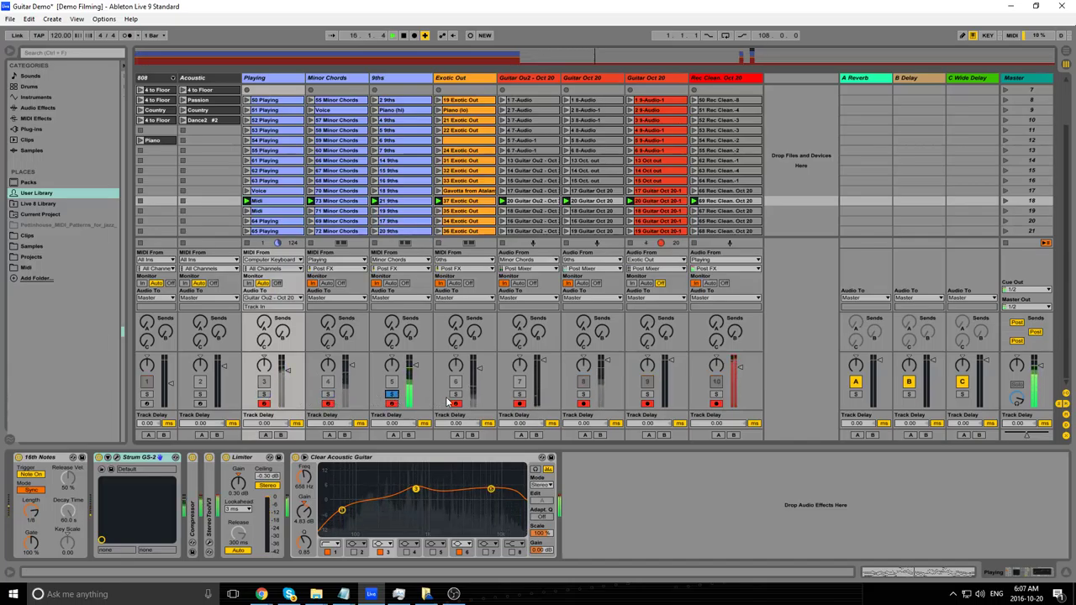
Open Strum GS-2 on the 9ths track, restart playback and continue in the plug-in's trial mode.
double_click(415, 79)
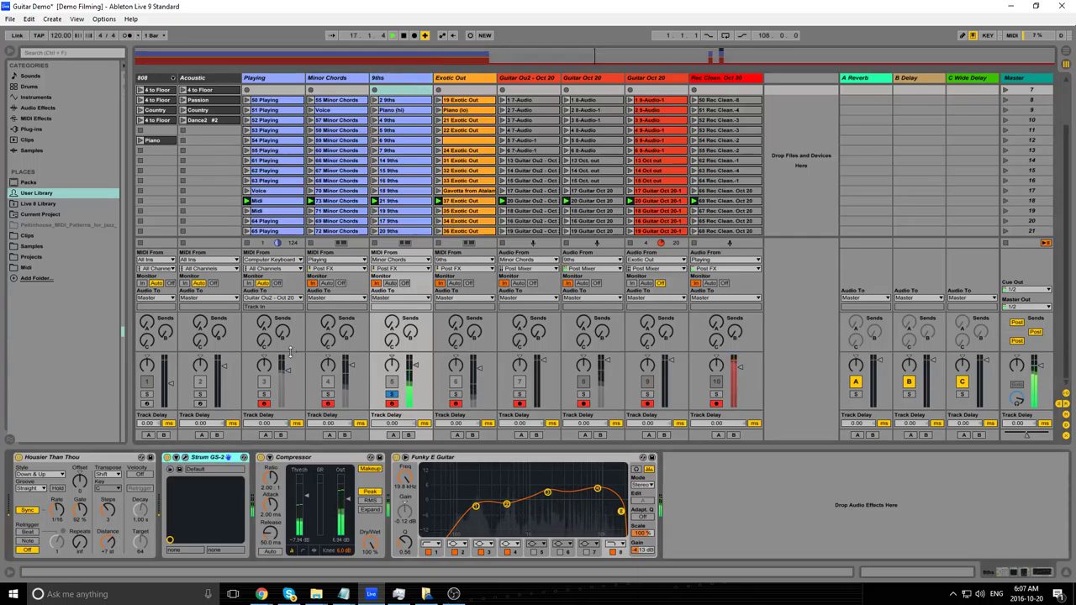
left_click(185, 458)
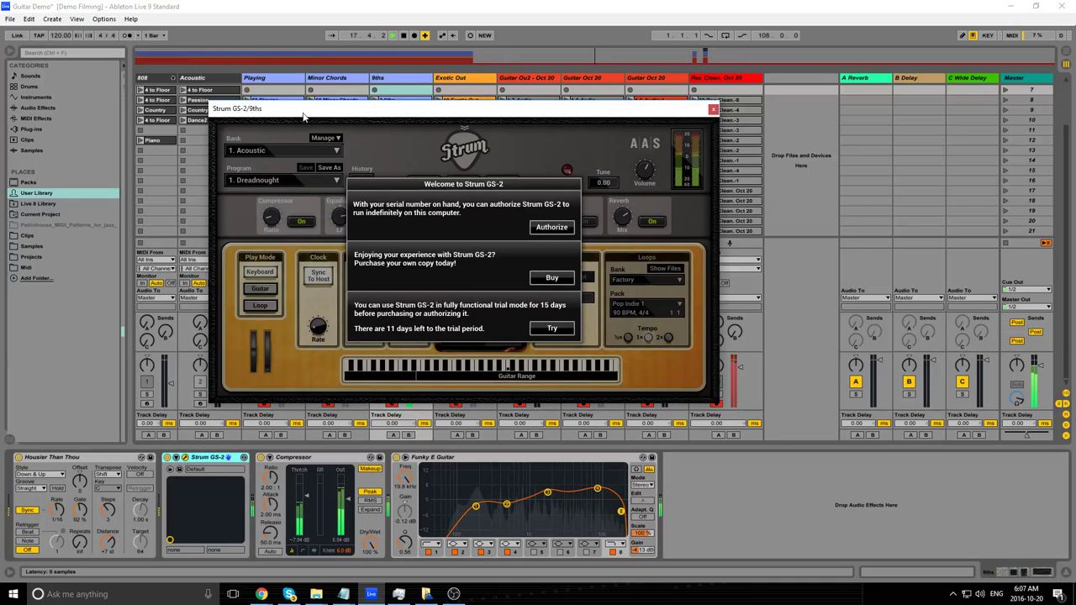
left_click(393, 36)
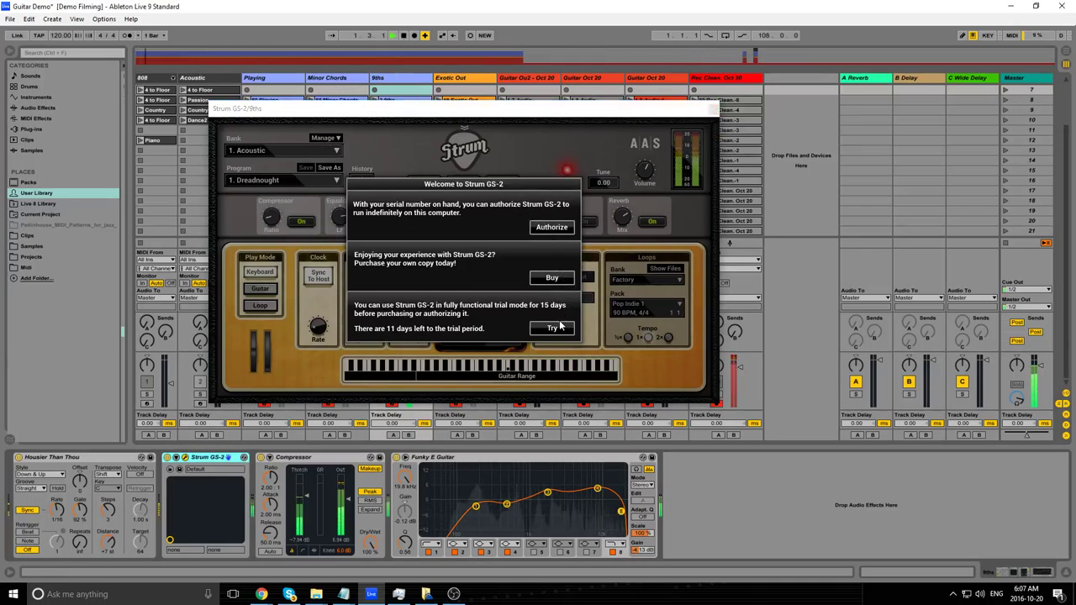
left_click(553, 328)
Audition the Acoustic bank's programs on the 9ths track one by one up to 10. R&B King.
left_click(324, 182)
left_click(309, 210)
key("Down")
key("Down")
key("Down")
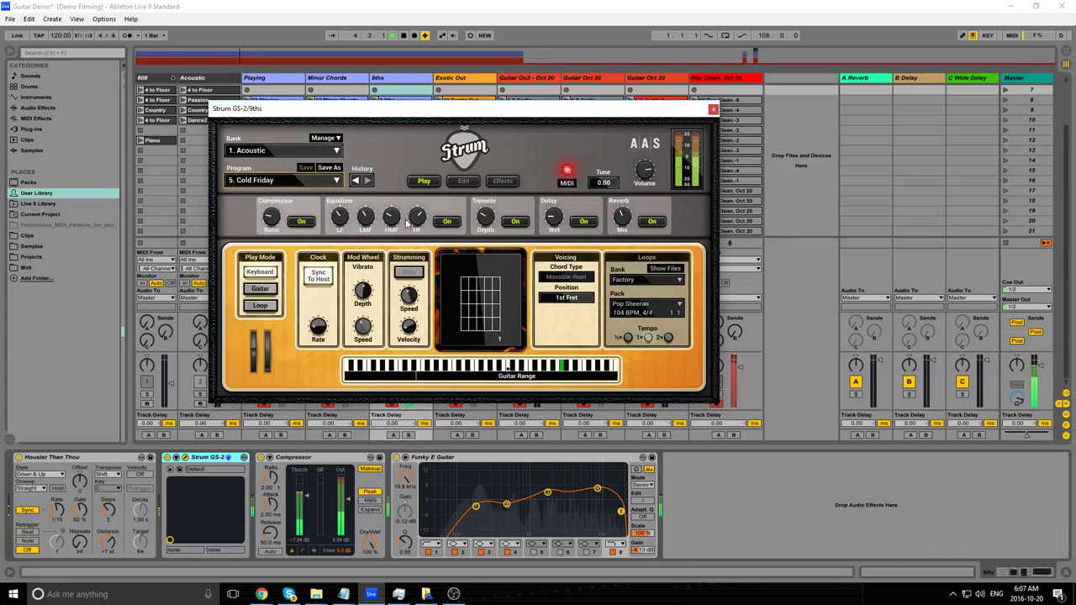
key("Down")
key("Down")
key("Down")
key("Down")
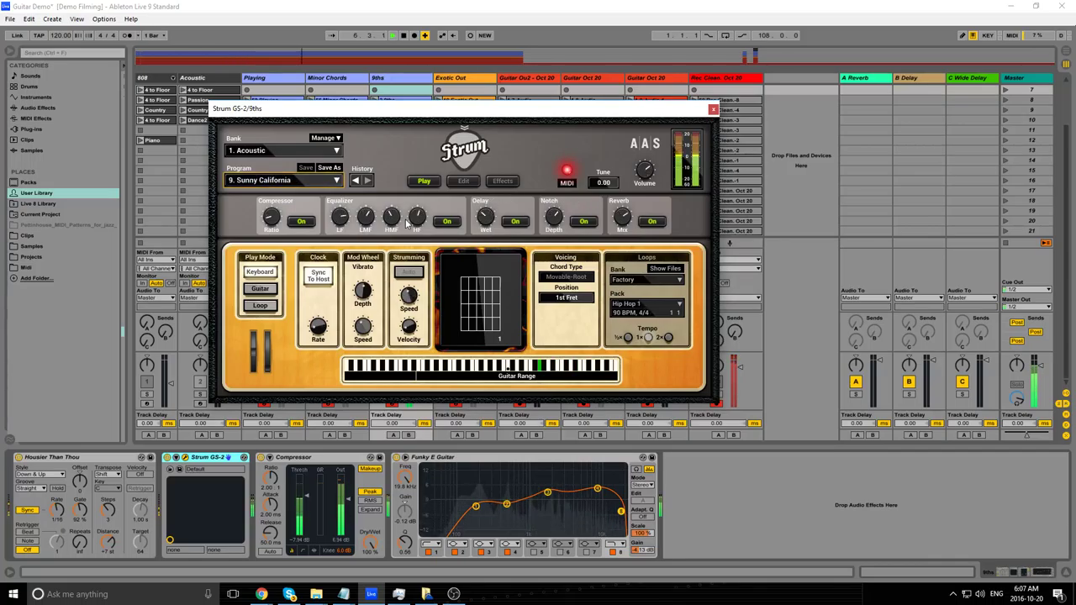
key("Down")
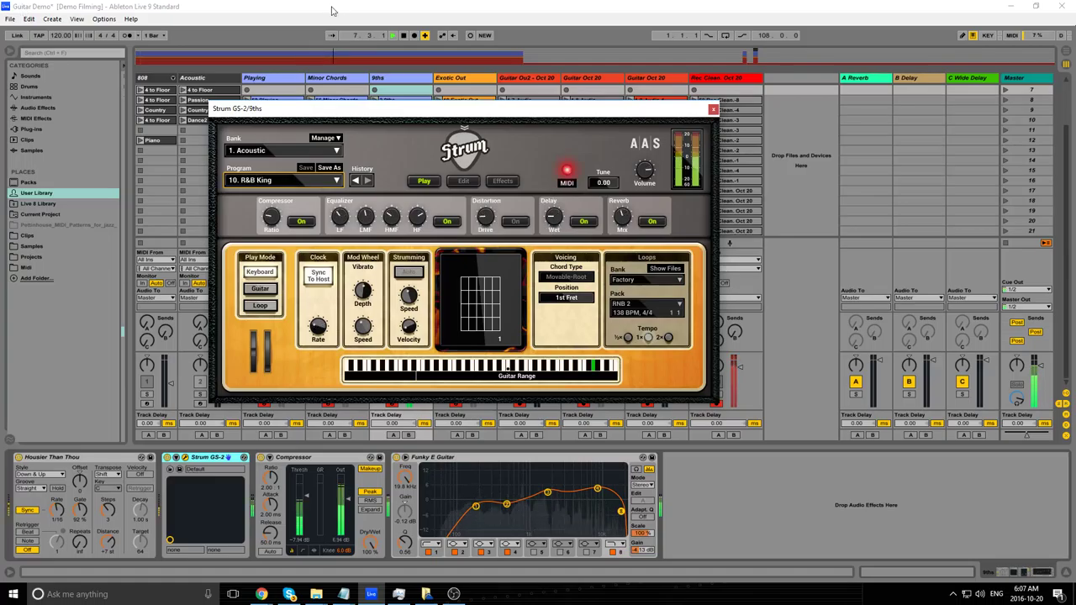
Insert a Compressor audio effect directly after Strum GS-2 on the 9ths track and turn off the older Compressor following it.
left_click(26, 111)
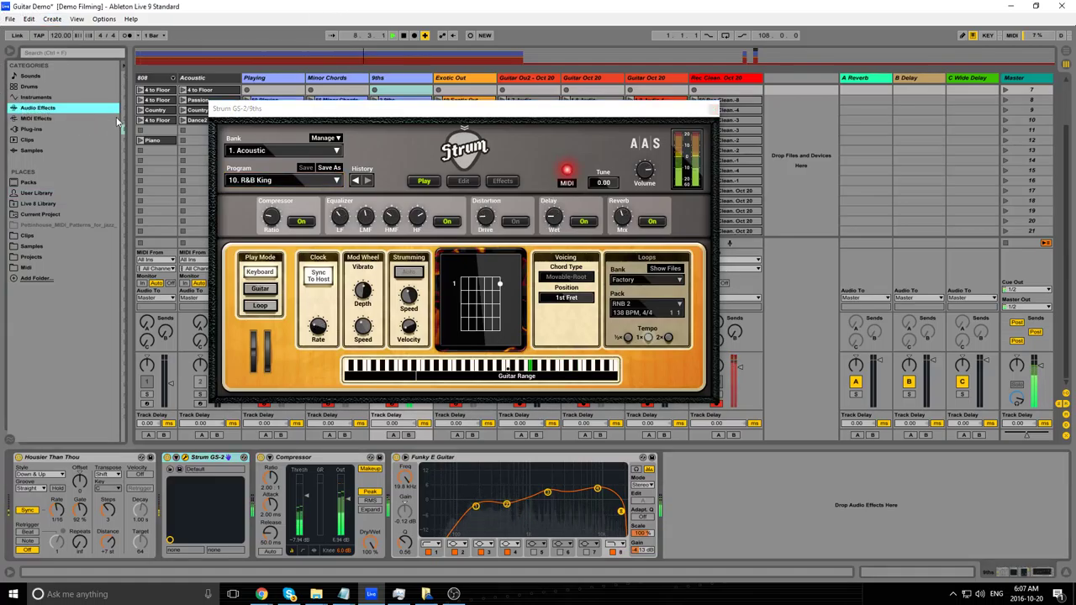
left_click_drag(126, 122, 185, 122)
left_click(159, 129)
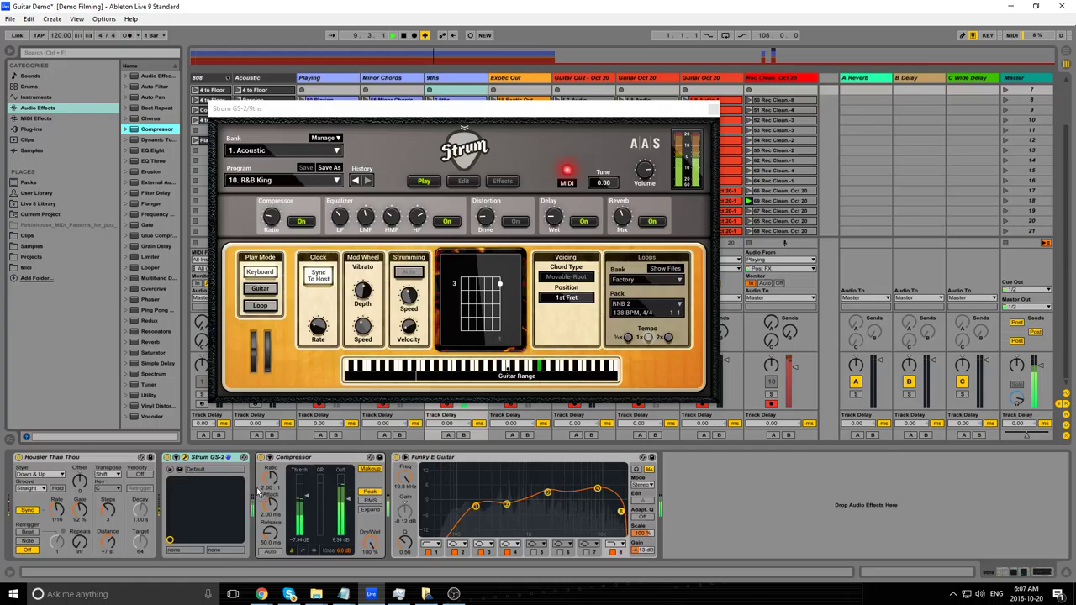
key("Return")
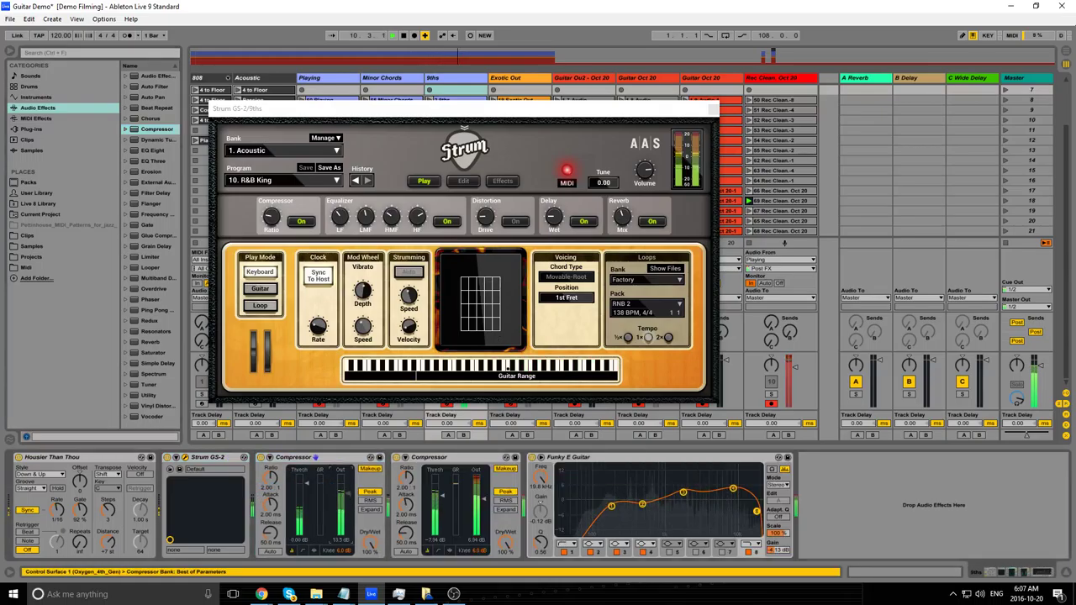
left_click(397, 458)
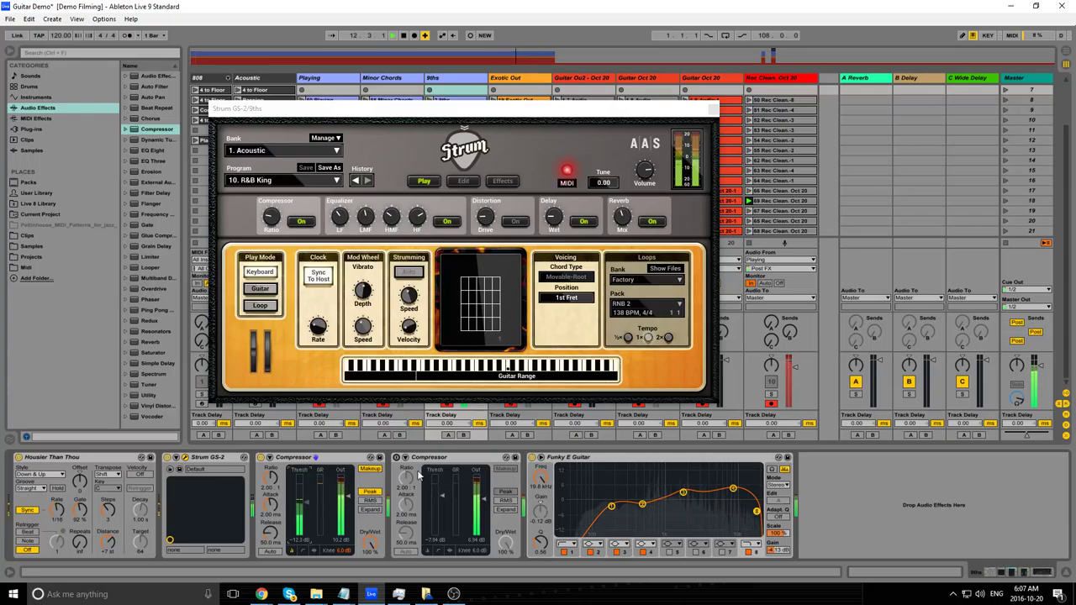
Compare the neighbouring Acoustic programs on the 9ths track and select 9. Sunny California.
left_click(337, 179)
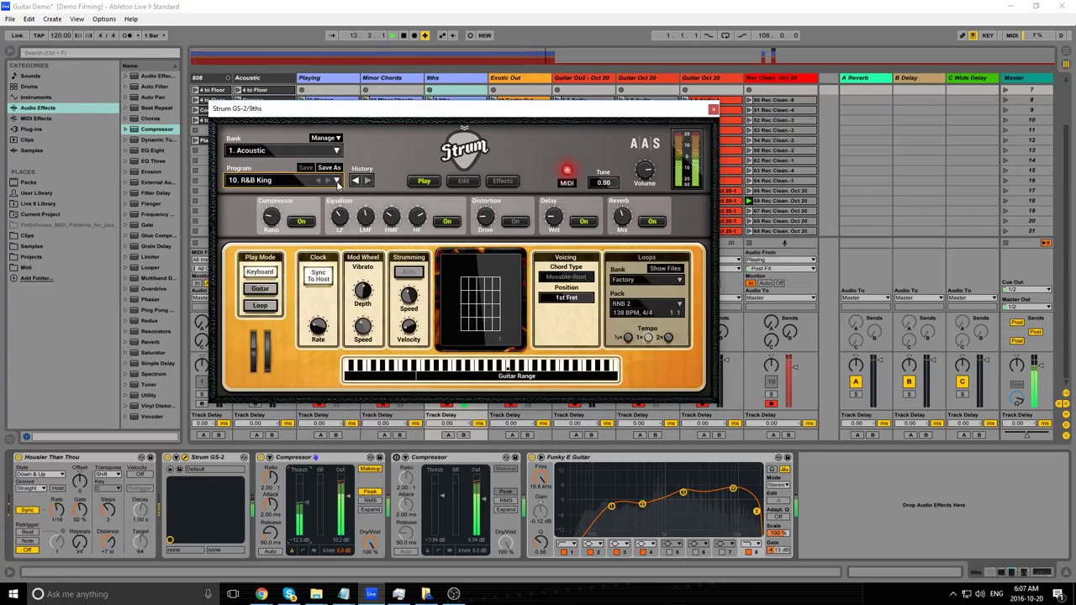
left_click(318, 182)
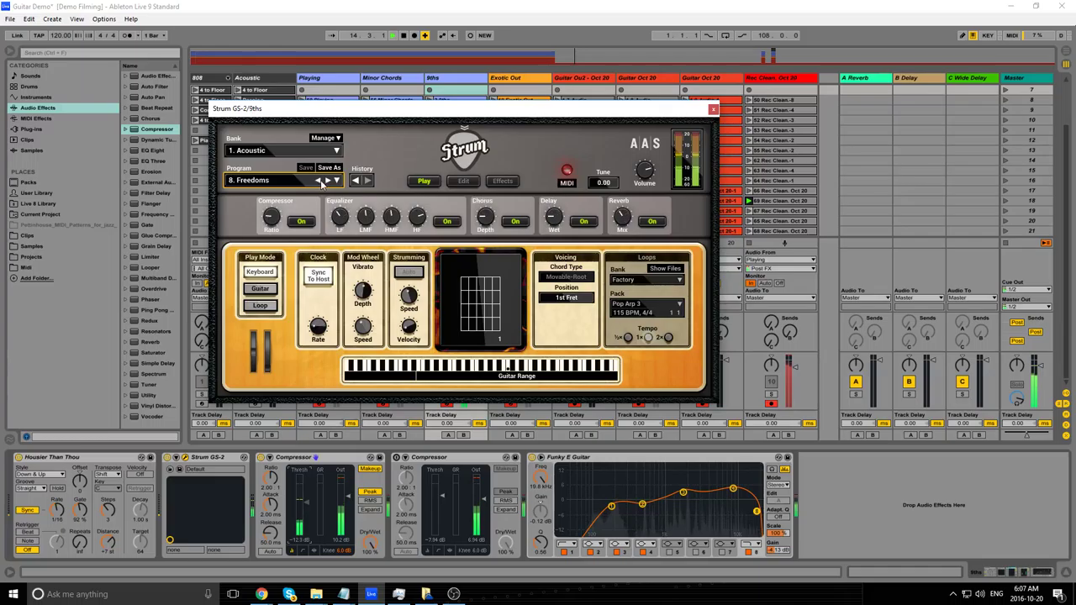
left_click(328, 181)
left_click(328, 180)
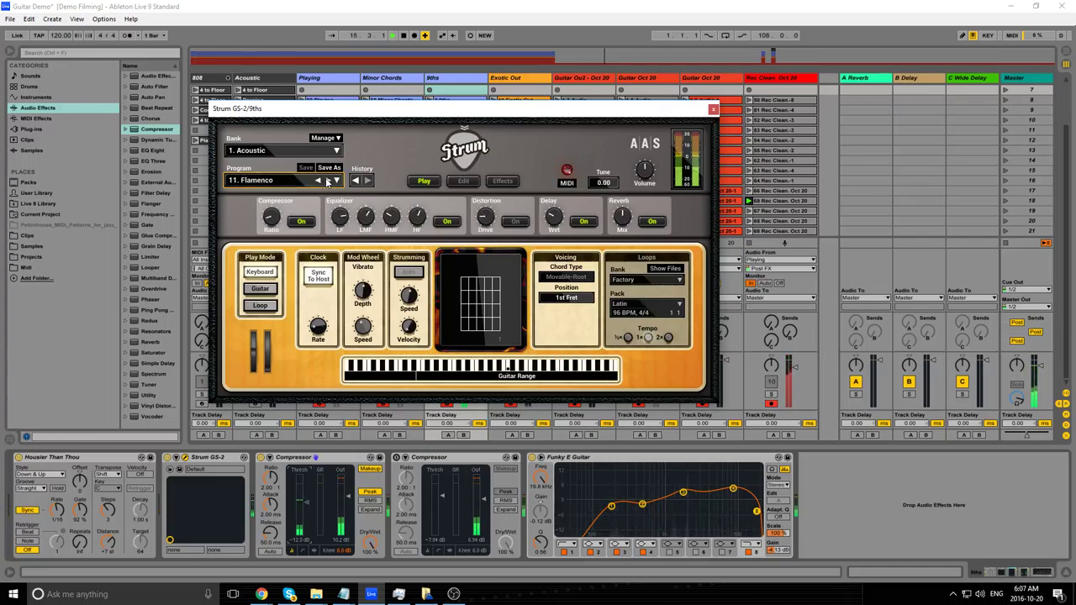
left_click(320, 181)
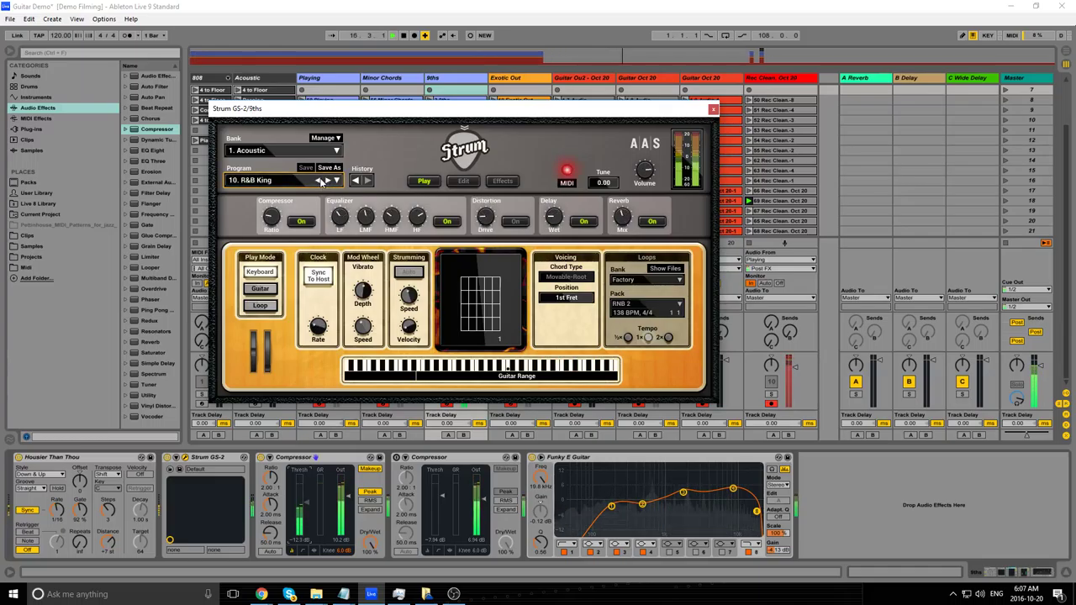
left_click(319, 181)
Solo the Minor Chords track and open its Strum GS-2 instrument in trial mode in place of the 9ths one.
left_click_drag(314, 114, 637, 253)
left_click(383, 393)
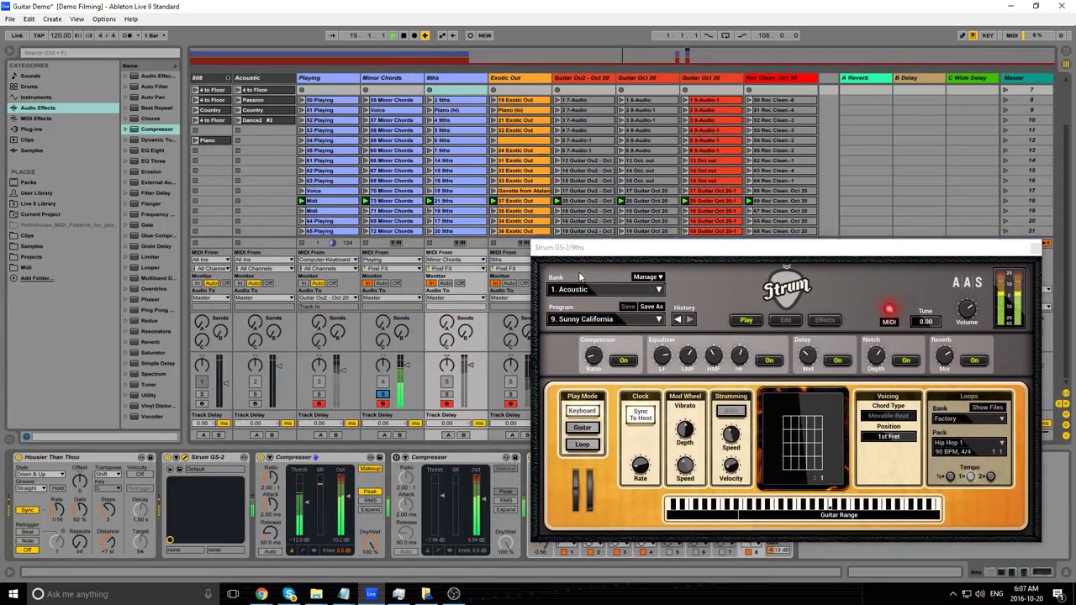
left_click(395, 78)
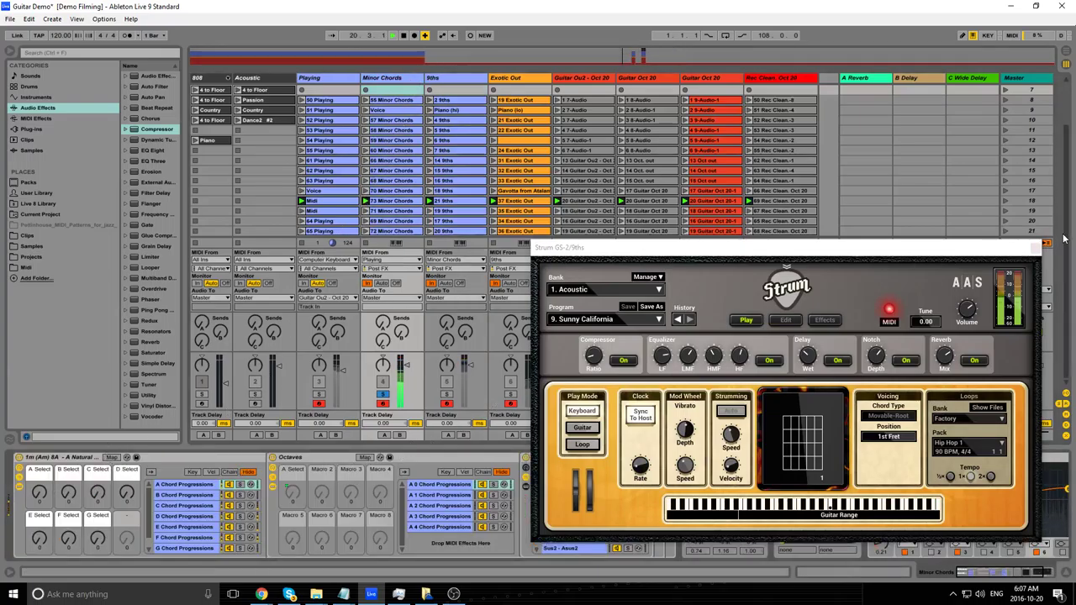
left_click(1035, 248)
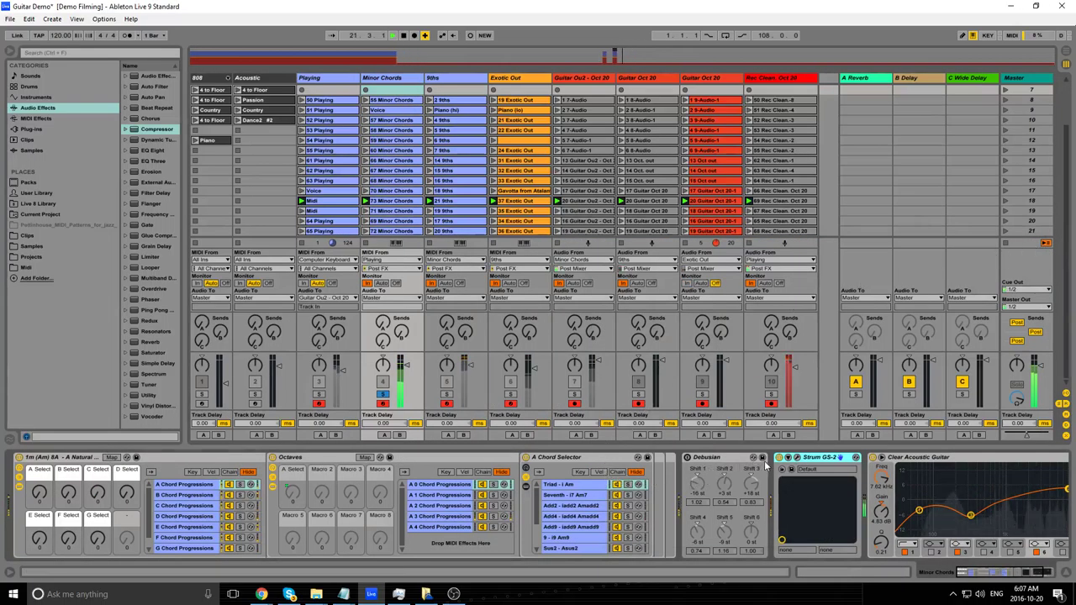
left_click(797, 459)
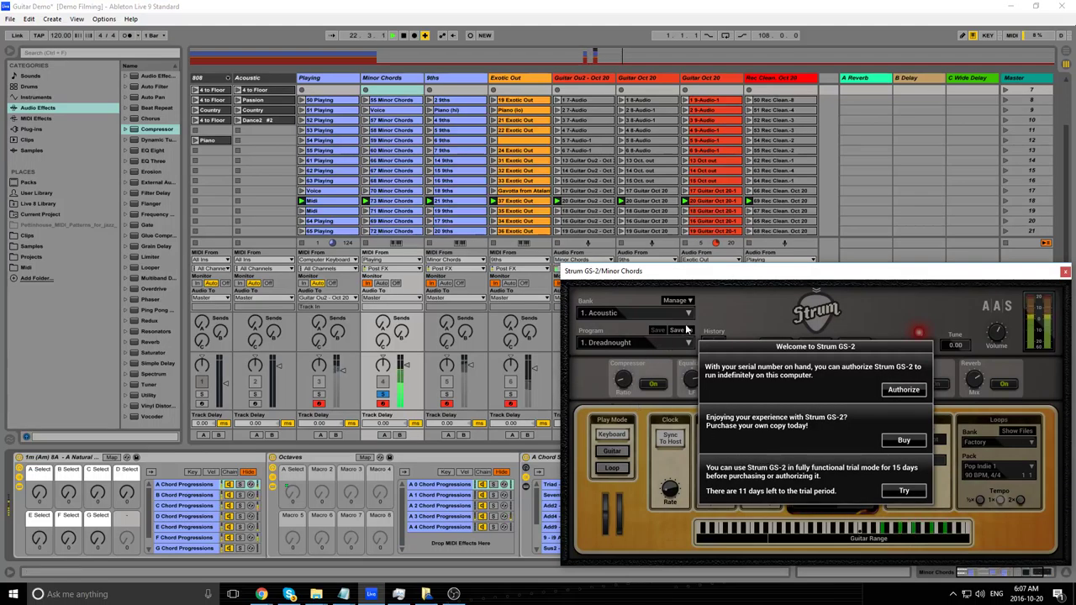
left_click(900, 491)
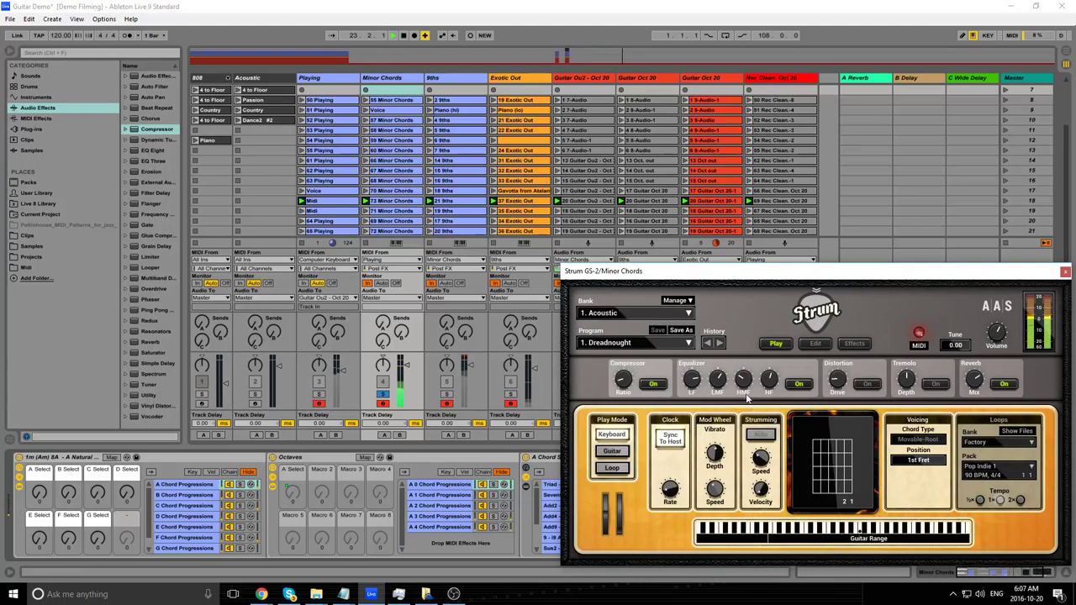
Step backward through the Acoustic programs on the Minor Chords track to 61. Quack Attack and reposition the plug-in window.
left_click(670, 343)
left_click(670, 344)
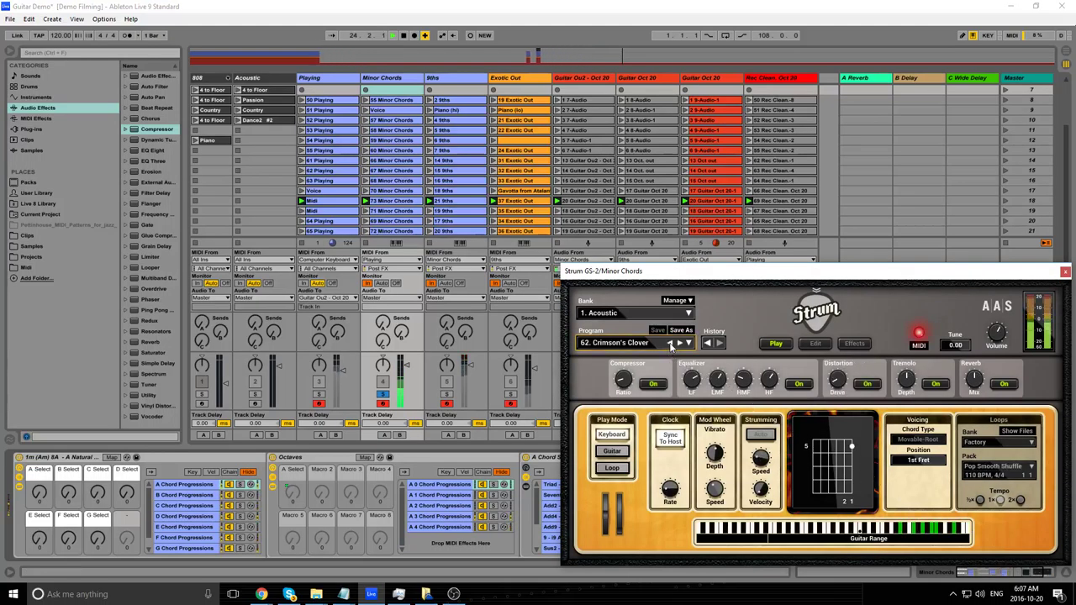
left_click(669, 344)
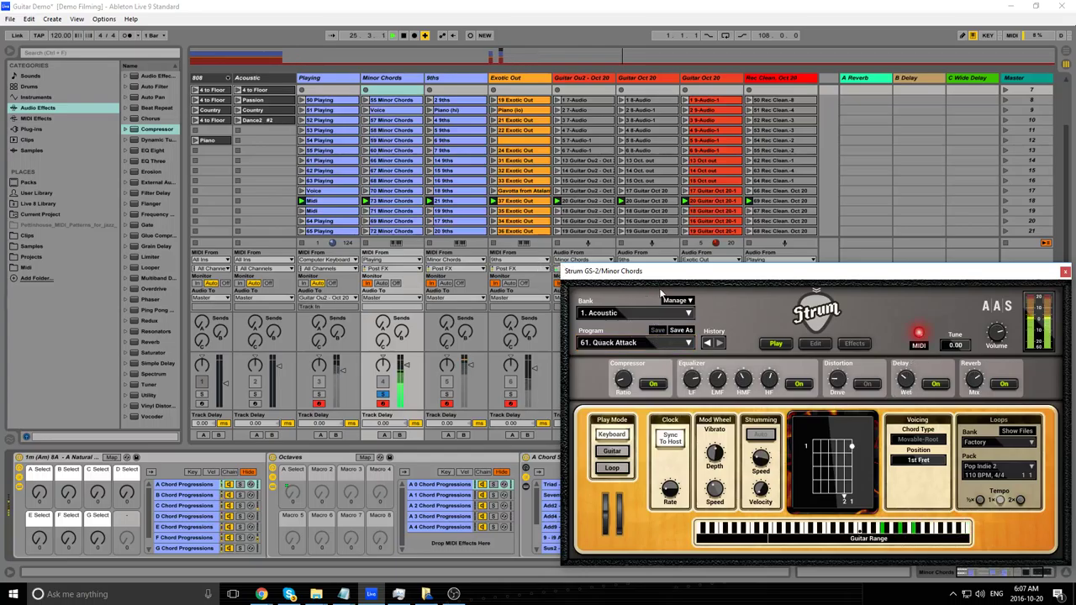
left_click_drag(664, 271, 447, 261)
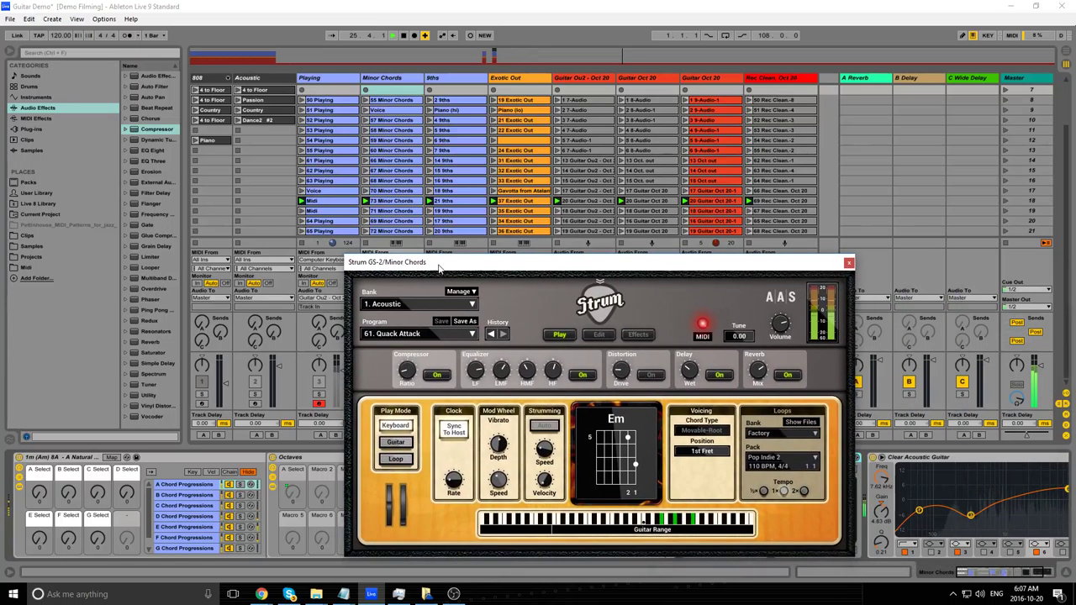
Audition the Acoustic programs on the Minor Chords track backward from 63. Chorus Delay to 46. Flanger Sublimation.
left_click(491, 333)
left_click(455, 335)
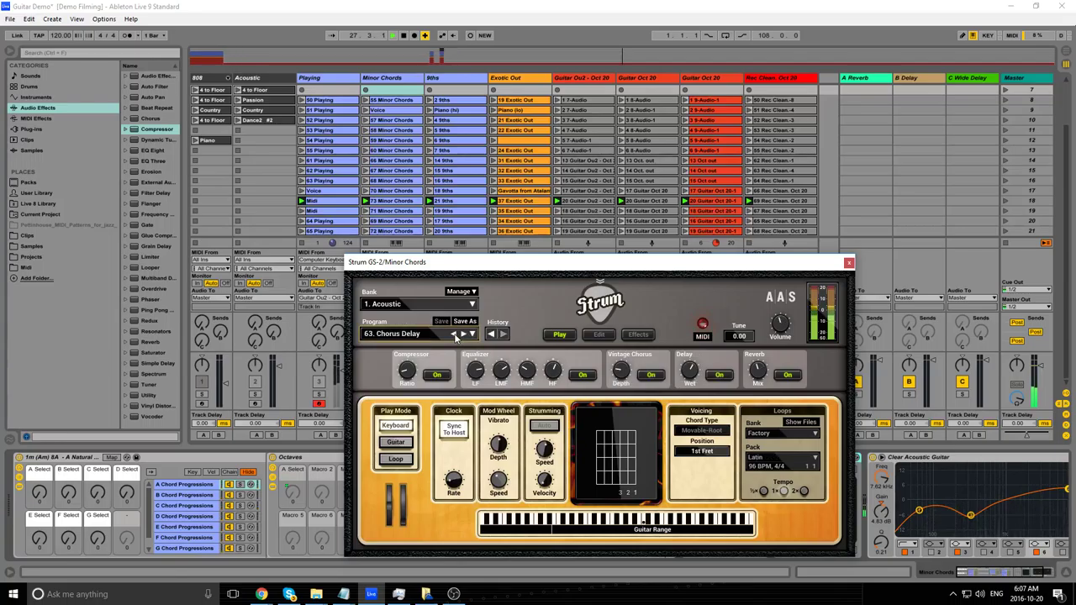
left_click(455, 335)
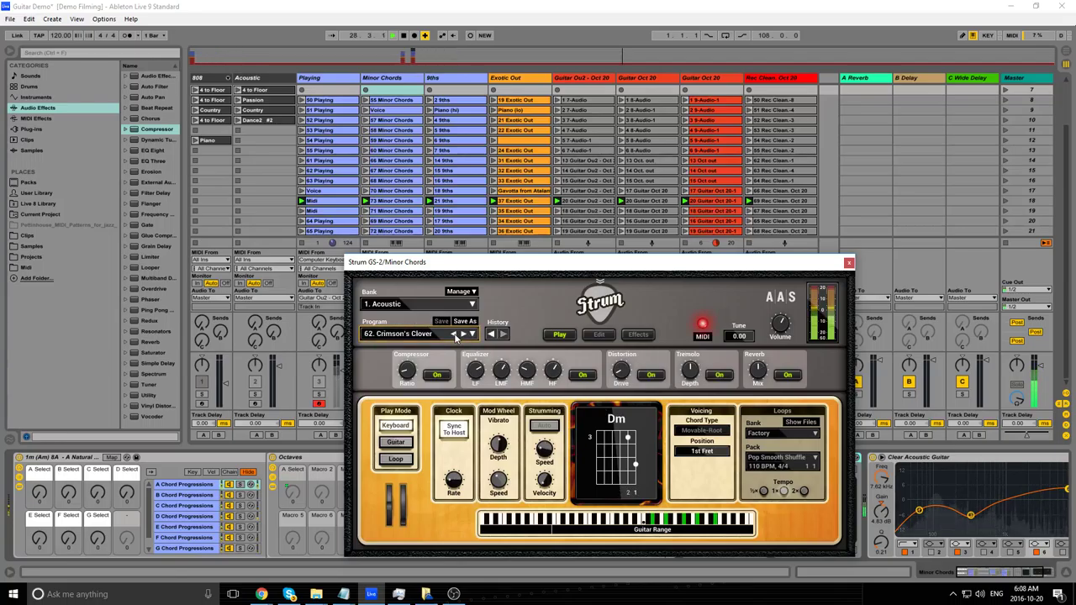
left_click(455, 335)
left_click(455, 335)
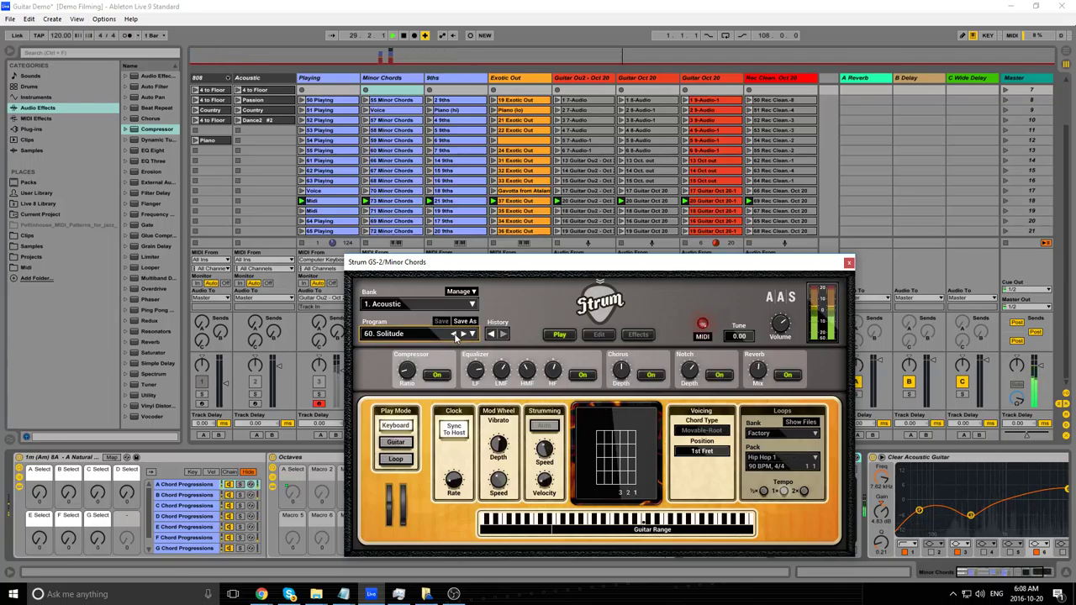
left_click(455, 334)
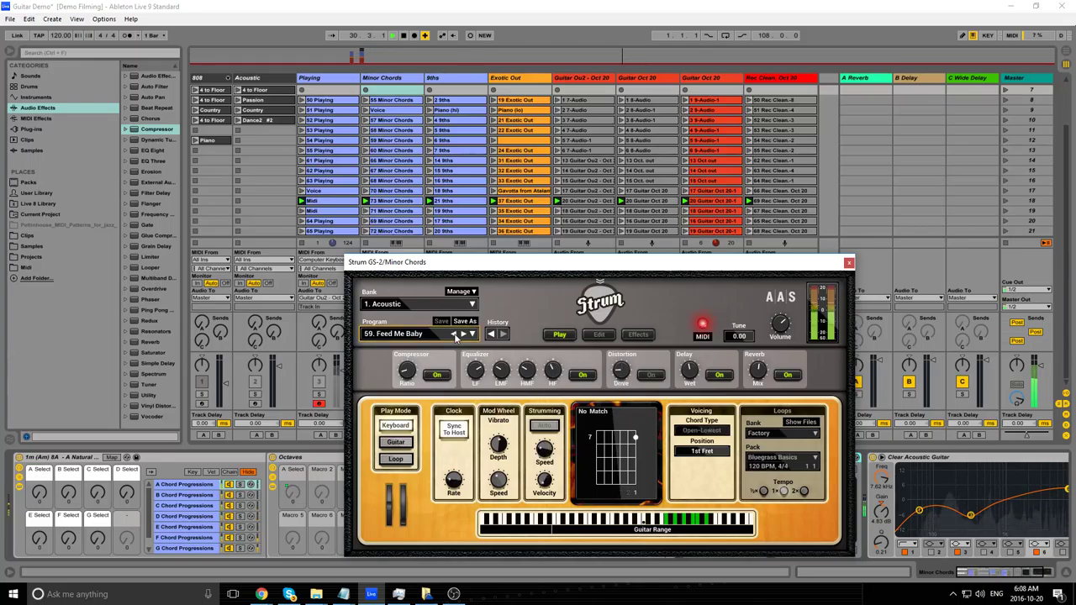
left_click(455, 335)
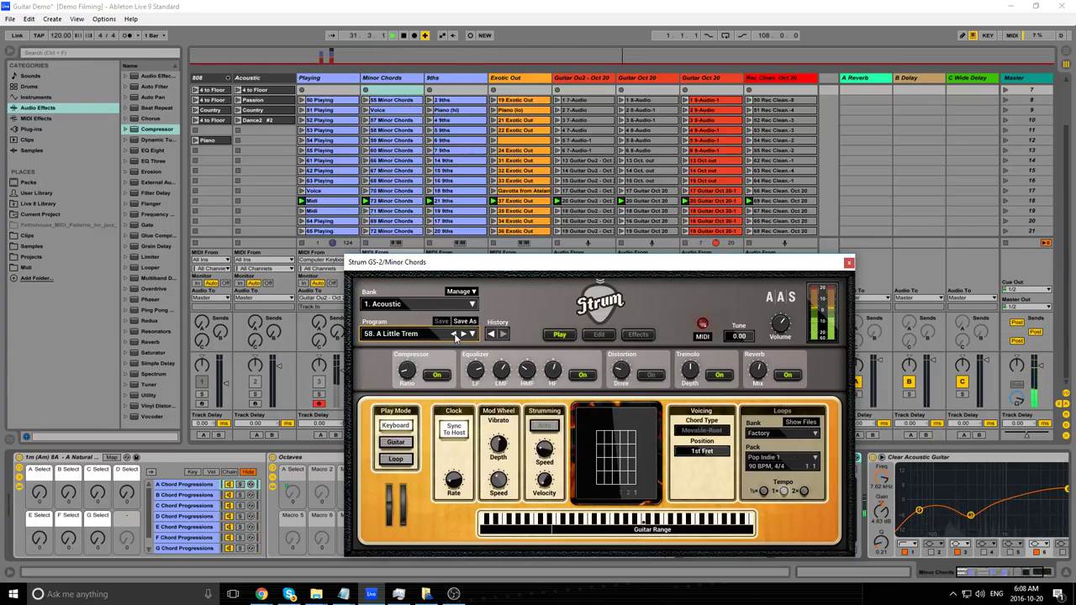
left_click(455, 334)
left_click(455, 334)
left_click(455, 335)
left_click(455, 334)
left_click(455, 335)
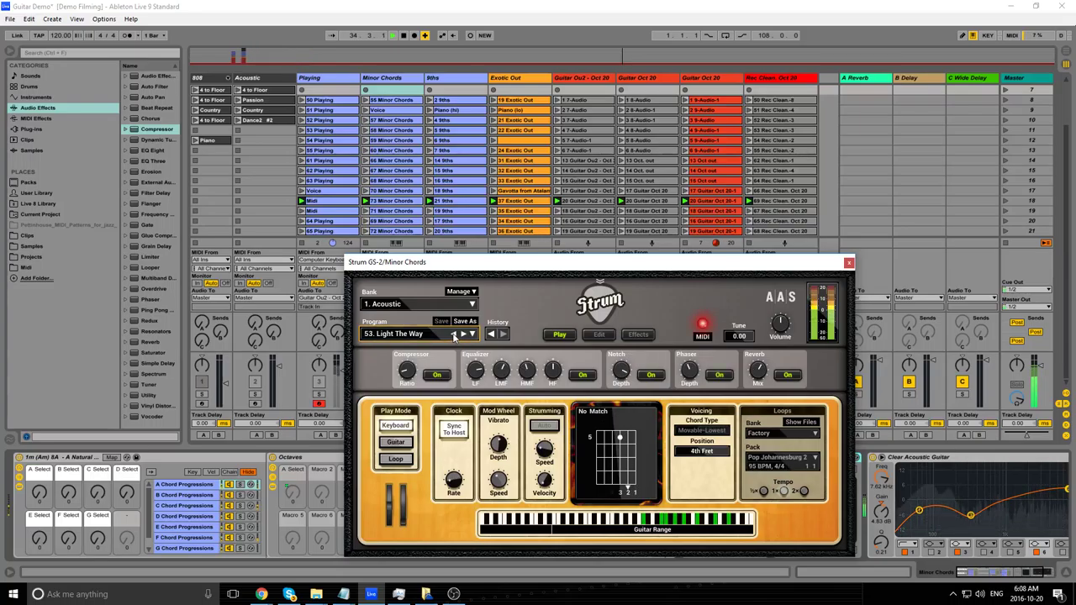
left_click(455, 334)
left_click(455, 334)
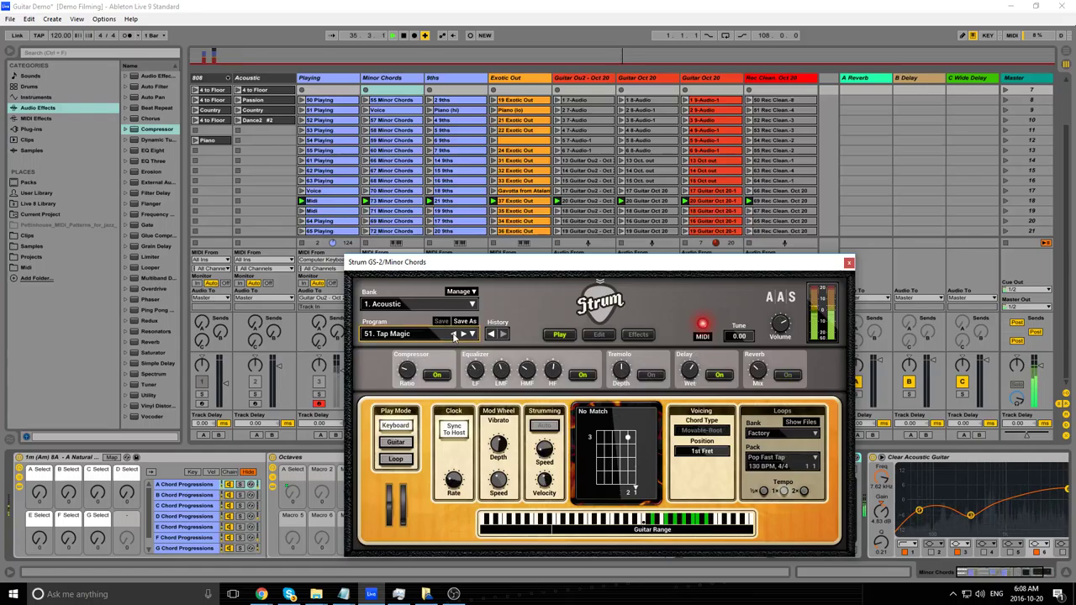
left_click(455, 335)
left_click(455, 334)
left_click(455, 335)
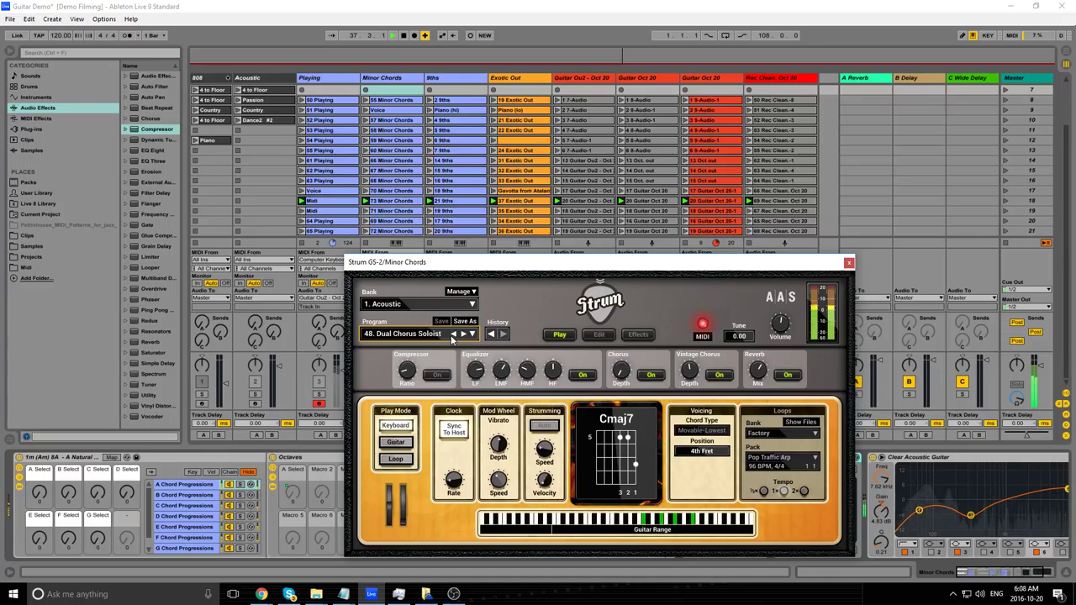
left_click(453, 335)
left_click(452, 335)
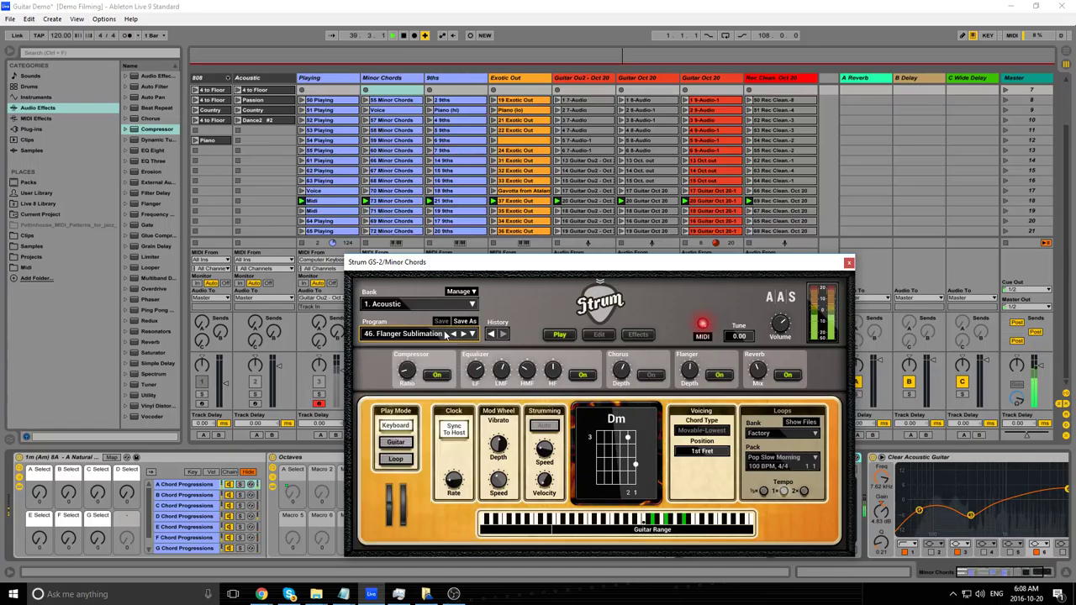
Switch the Minor Chords instrument to the 2. Acoustic Experimental bank.
left_click(439, 304)
left_click(440, 331)
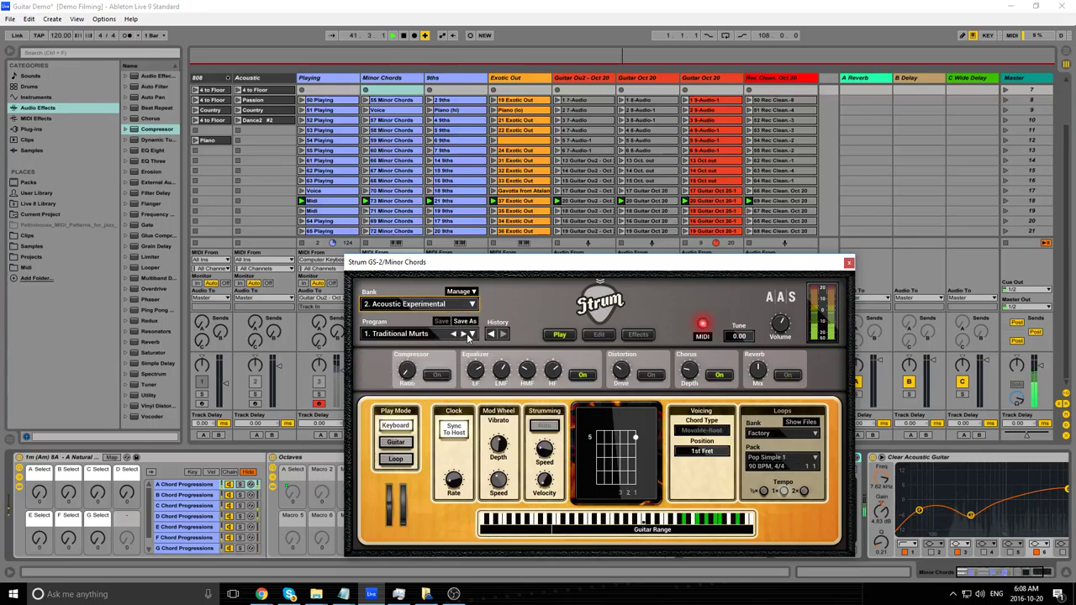
Launch scene 7 to record a new take, then play the Playing track's Midi clip in scene 19 and show its notes.
scroll(864, 219, "up", 1)
left_click(864, 219)
left_click(1007, 99)
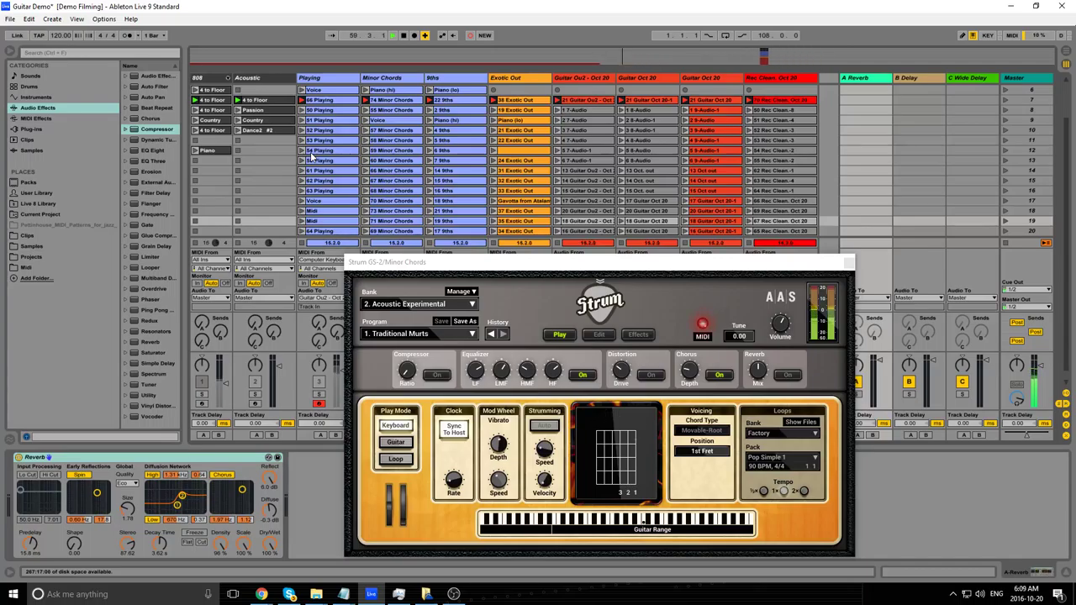
left_click(301, 220)
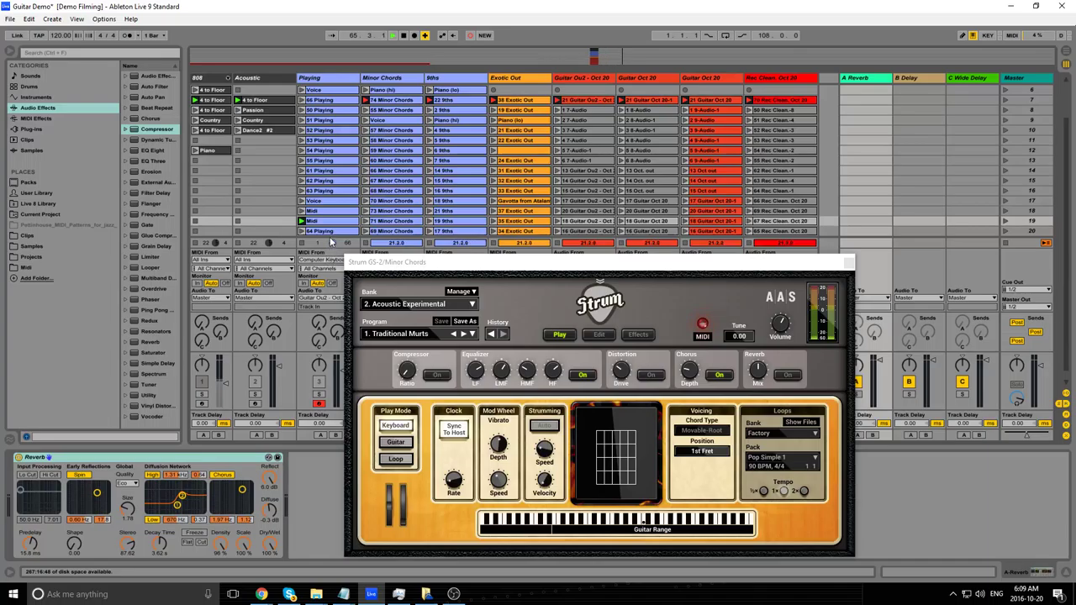
left_click(326, 222)
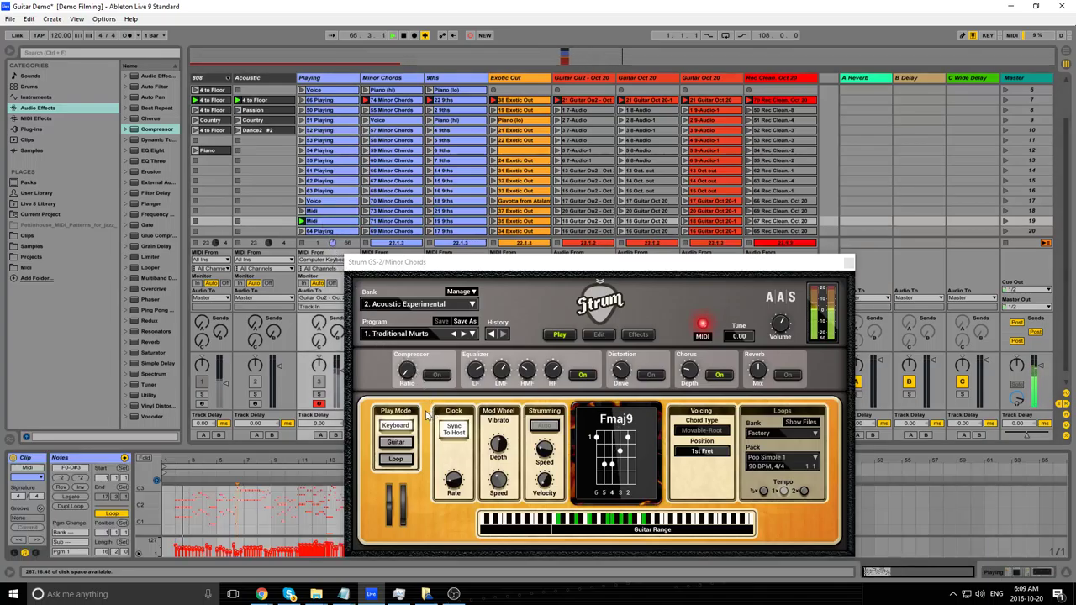
Compare 46. Flanger Sublimation with 1. Traditional Murts from the Acoustic Experimental bank using the program history.
left_click(424, 304)
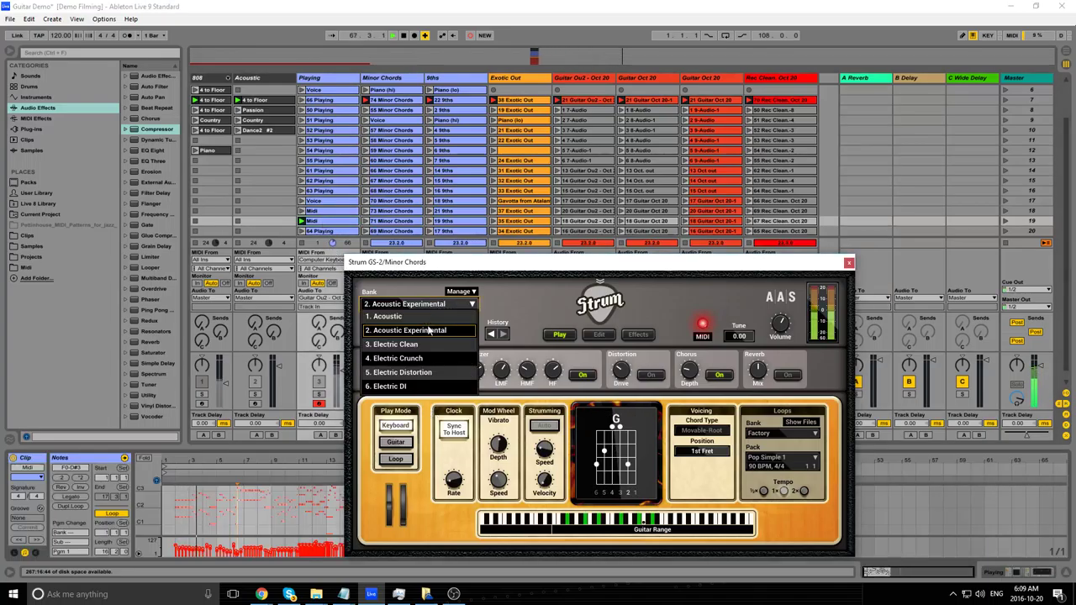
left_click(428, 330)
left_click(492, 335)
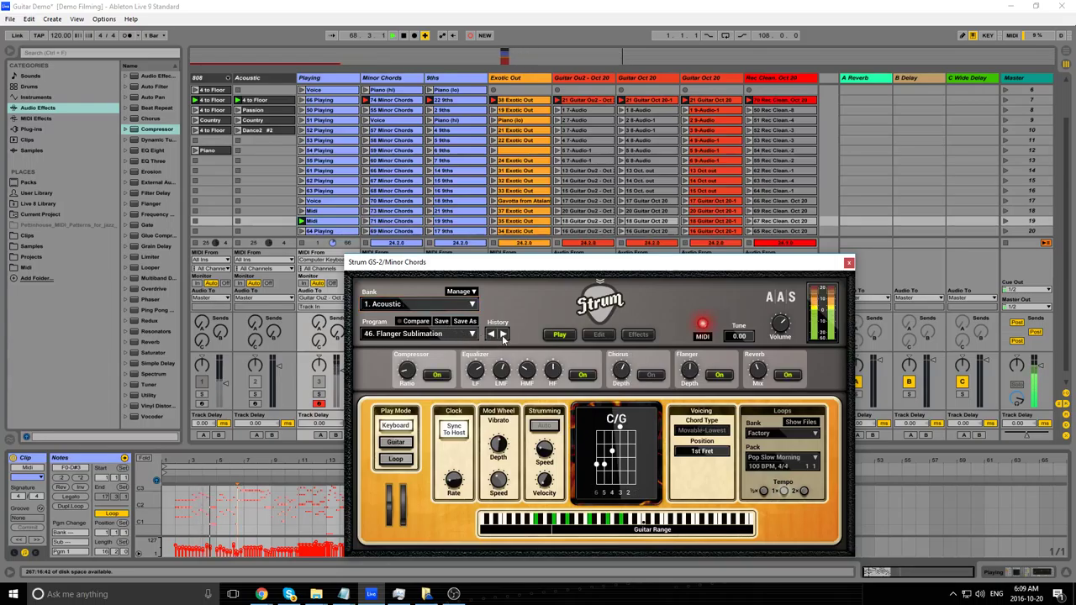
left_click(503, 335)
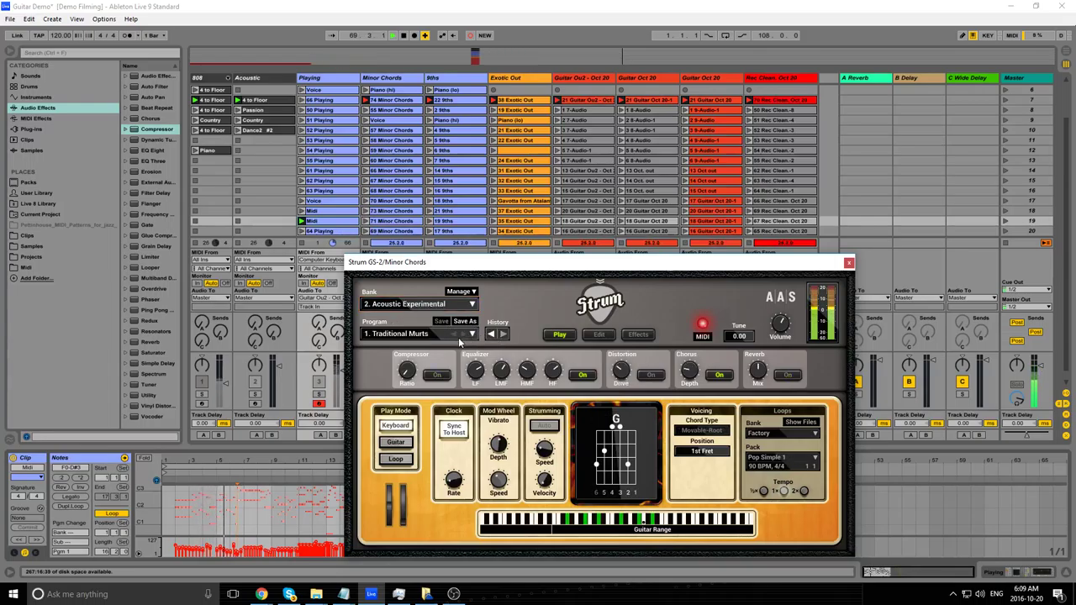
Step backward through the Acoustic Experimental programs from 40. Breezin to 37. Space Vibe and adjust its Wah Wah depth.
left_click(469, 335)
left_click(455, 336)
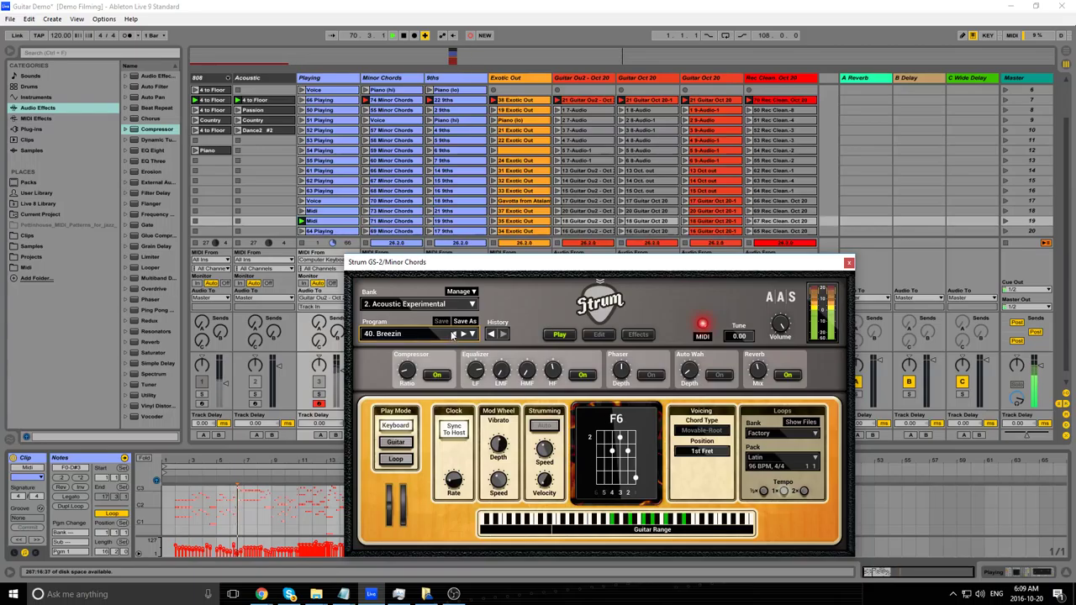
left_click(455, 335)
left_click(455, 336)
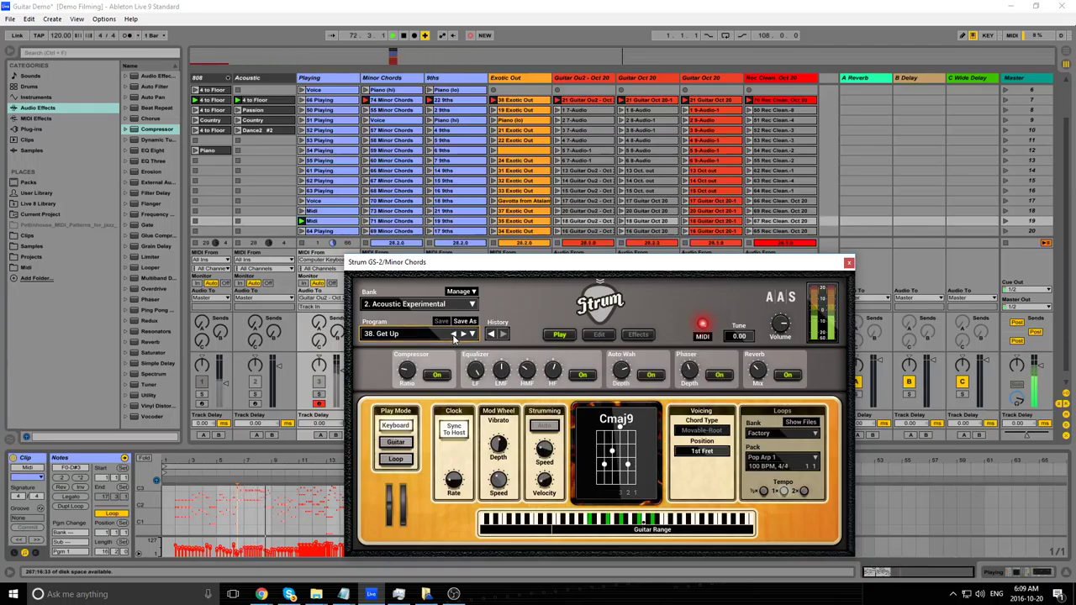
left_click(455, 335)
left_click_drag(620, 373, 613, 362)
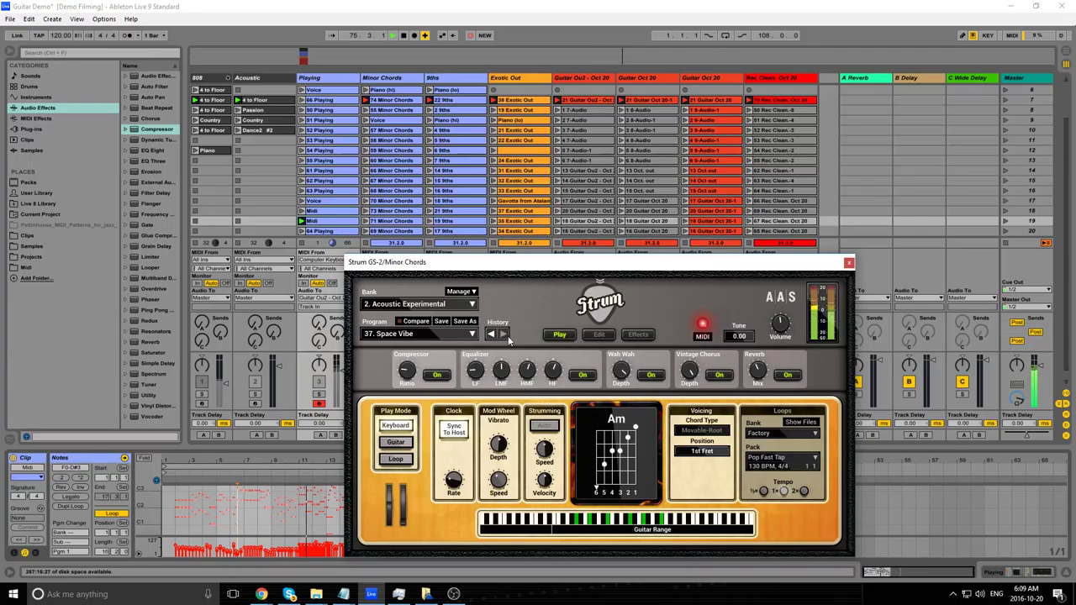
Select the program 35. No More Beers For You and adjust its Distortion drive.
left_click(468, 335)
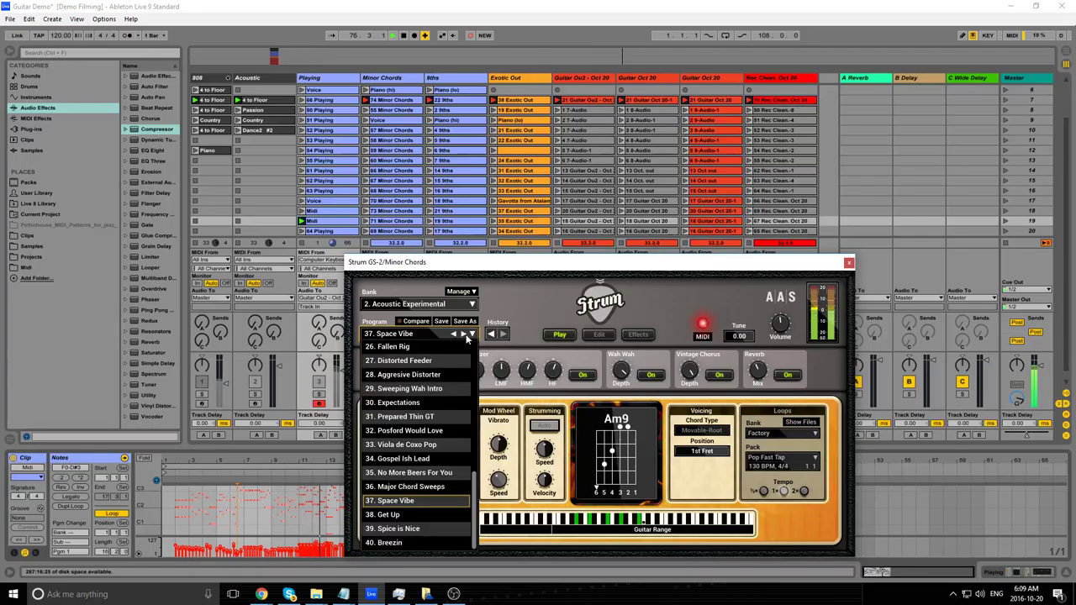
left_click(463, 335)
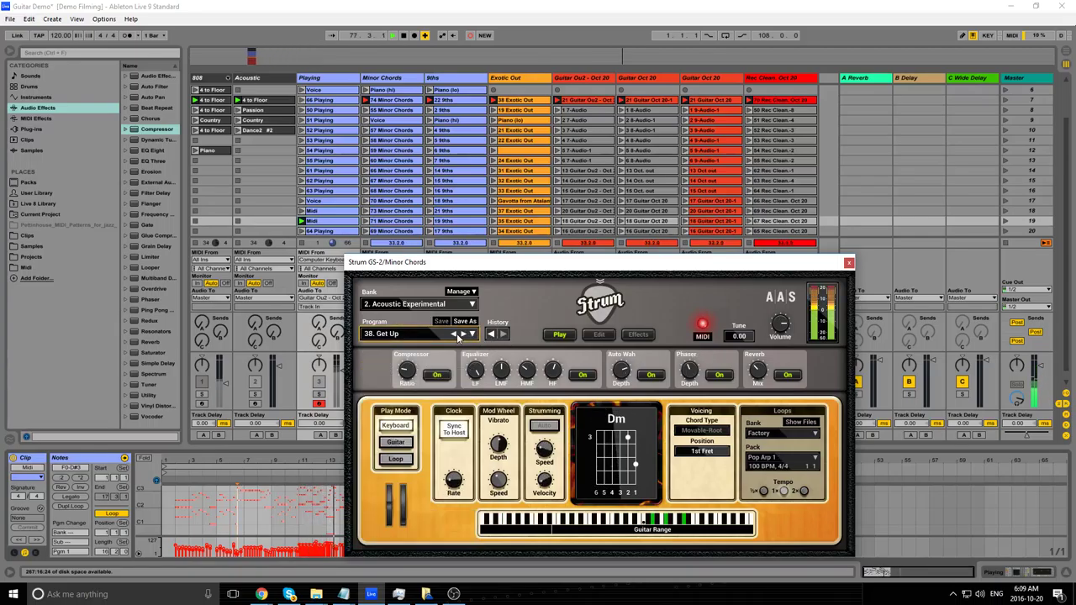
left_click(454, 335)
left_click(454, 335)
left_click(454, 334)
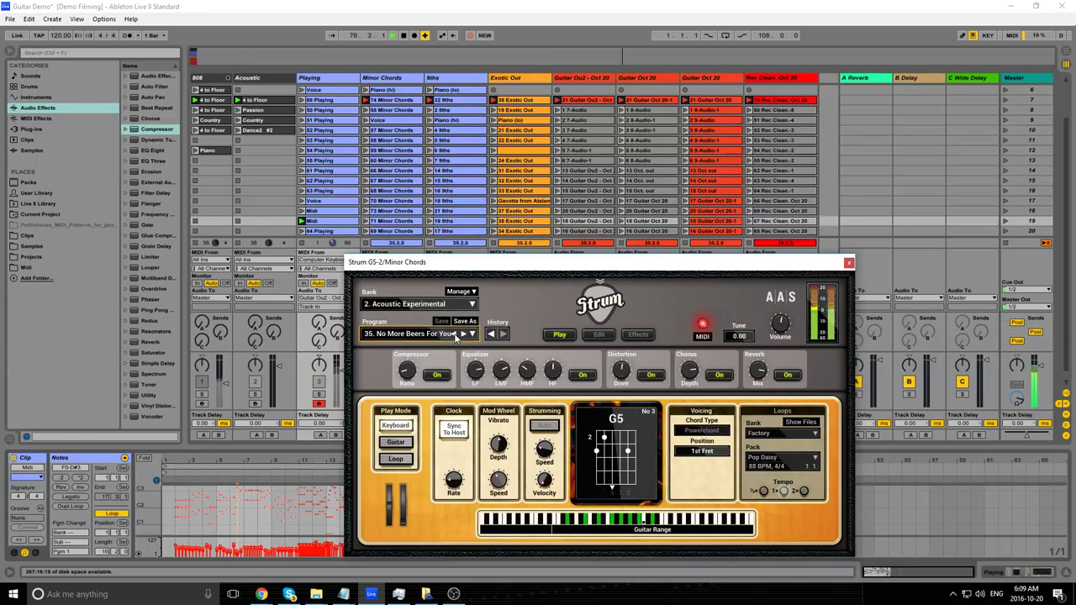
left_click_drag(622, 371, 621, 362)
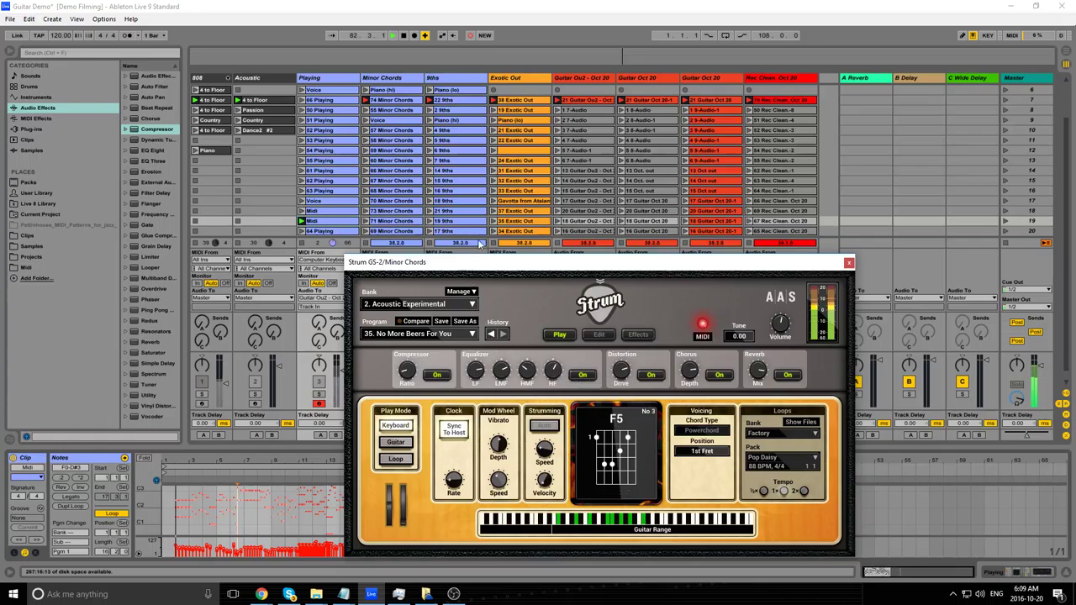
Save the edited program as MORE JIMMY in the 2. Acoustic Experimental bank.
left_click(462, 322)
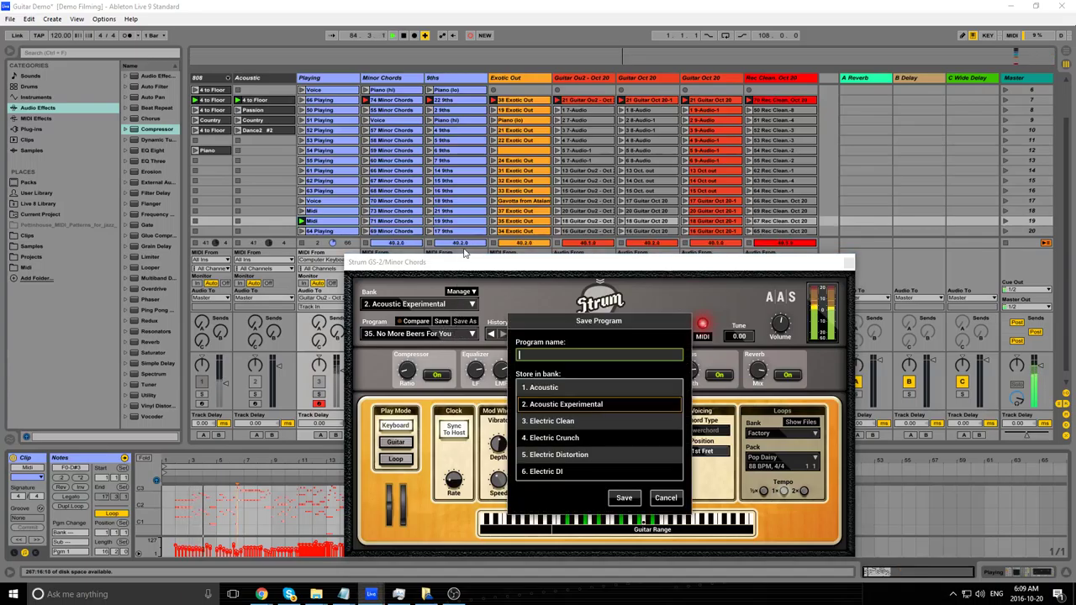
type("mORE")
key("BackSpace")
key("BackSpace")
type("MORE JIMMY")
key("Return")
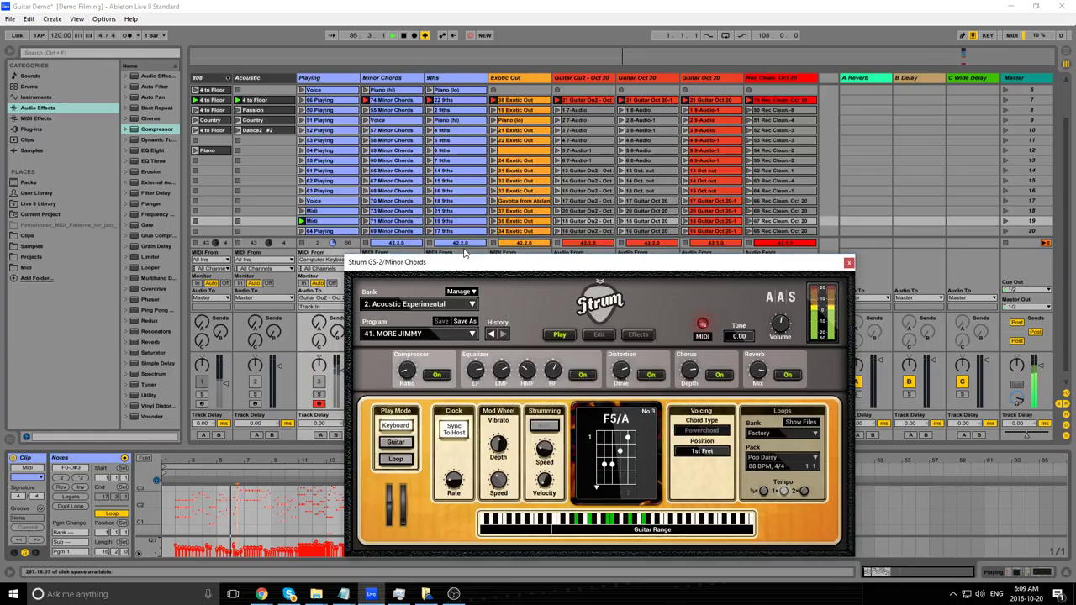
Load 1. Traditional Murts from the Acoustic Experimental bank and adjust the equalizer's HMF setting.
left_click(472, 334)
left_click(466, 340)
left_click(455, 333)
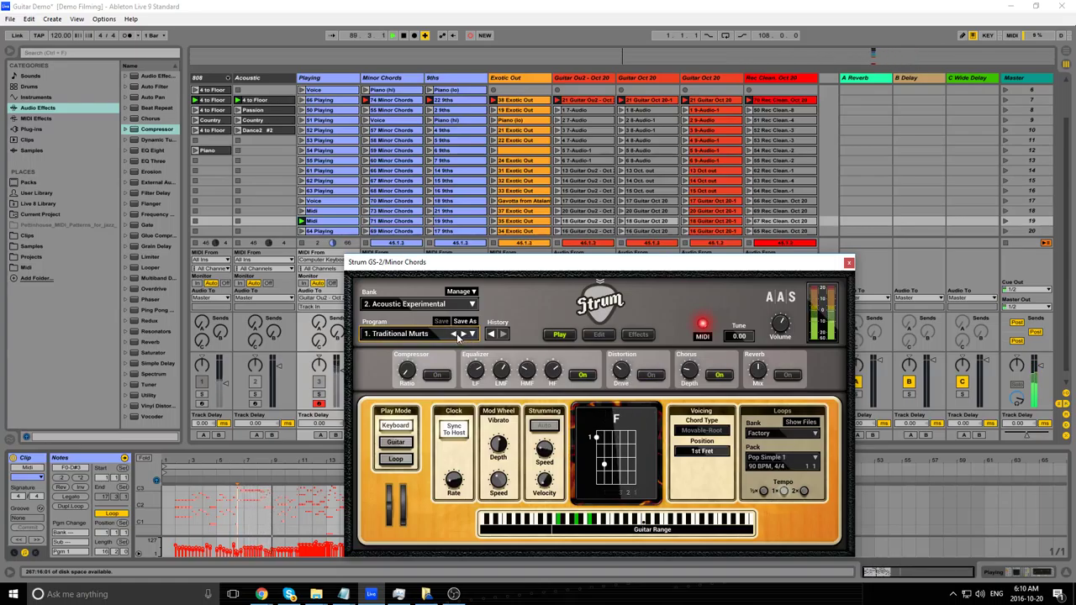
left_click_drag(527, 370, 527, 353)
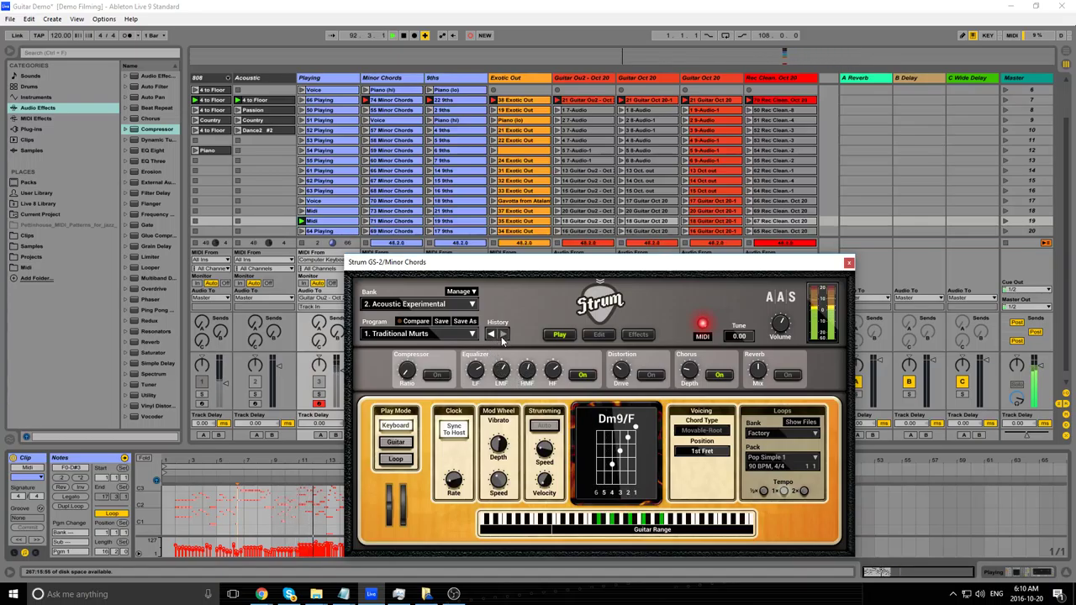
Audition the Acoustic Experimental programs forward from 2. Only Time to 14. Gameland Arp.
left_click(472, 334)
left_click(467, 339)
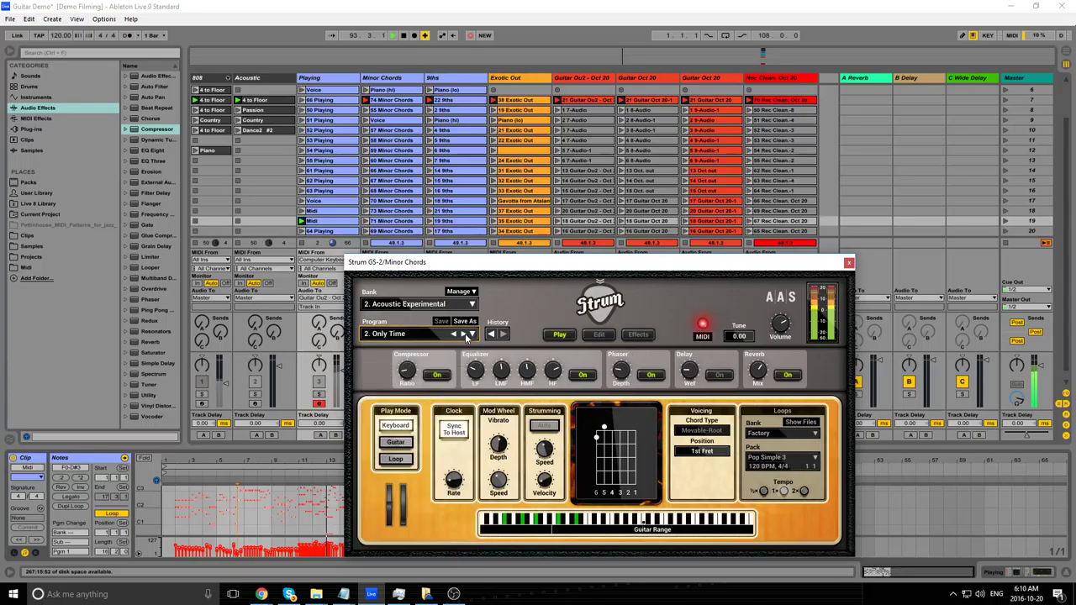
left_click(464, 335)
left_click(466, 338)
left_click(467, 338)
left_click(466, 338)
left_click(466, 338)
left_click(467, 338)
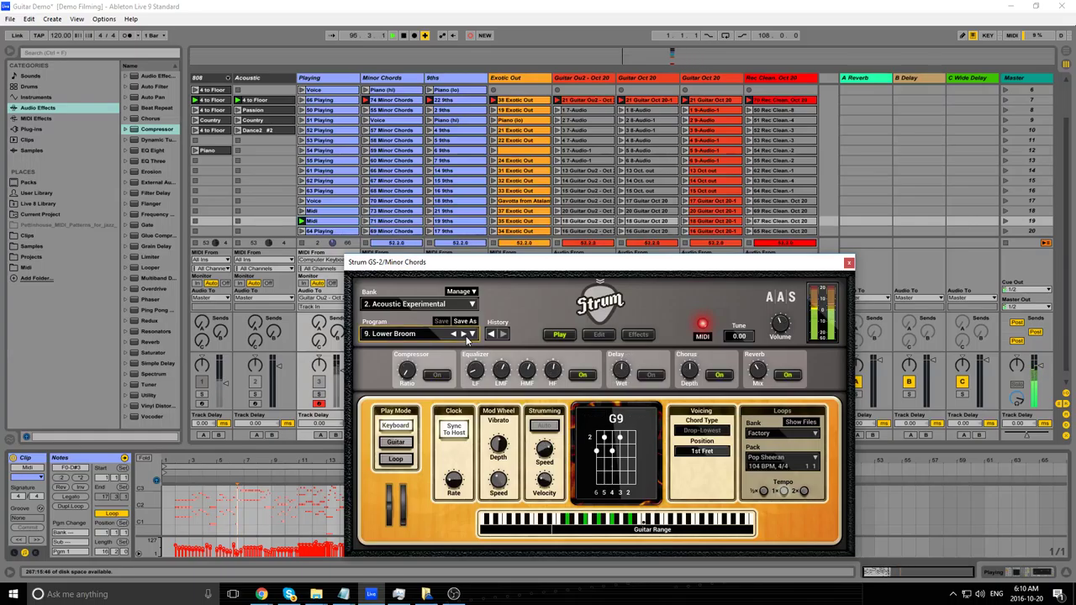
left_click(467, 338)
left_click(466, 338)
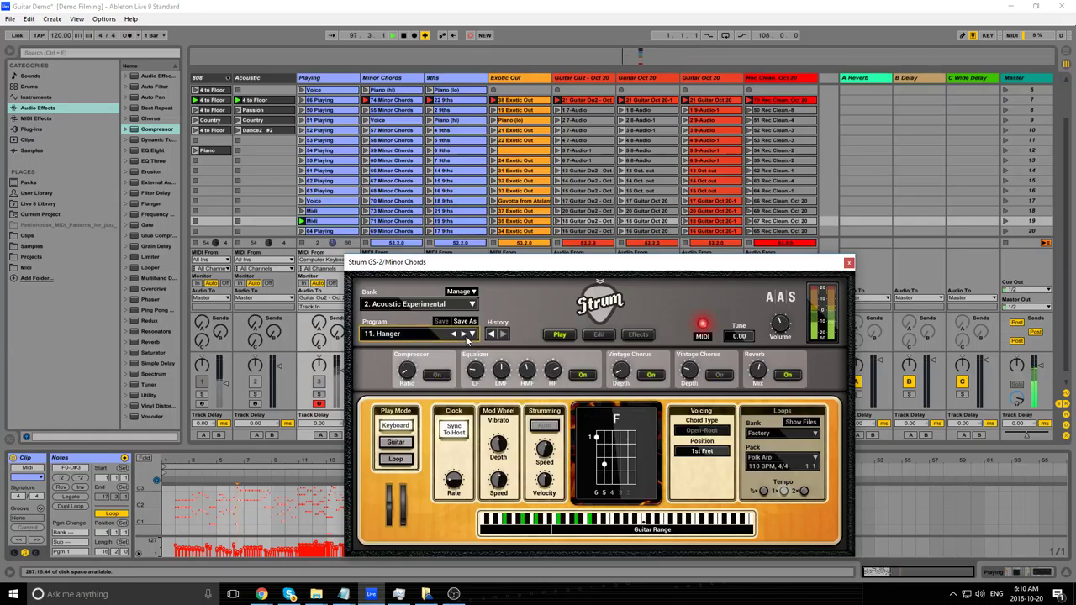
left_click(467, 338)
left_click(467, 338)
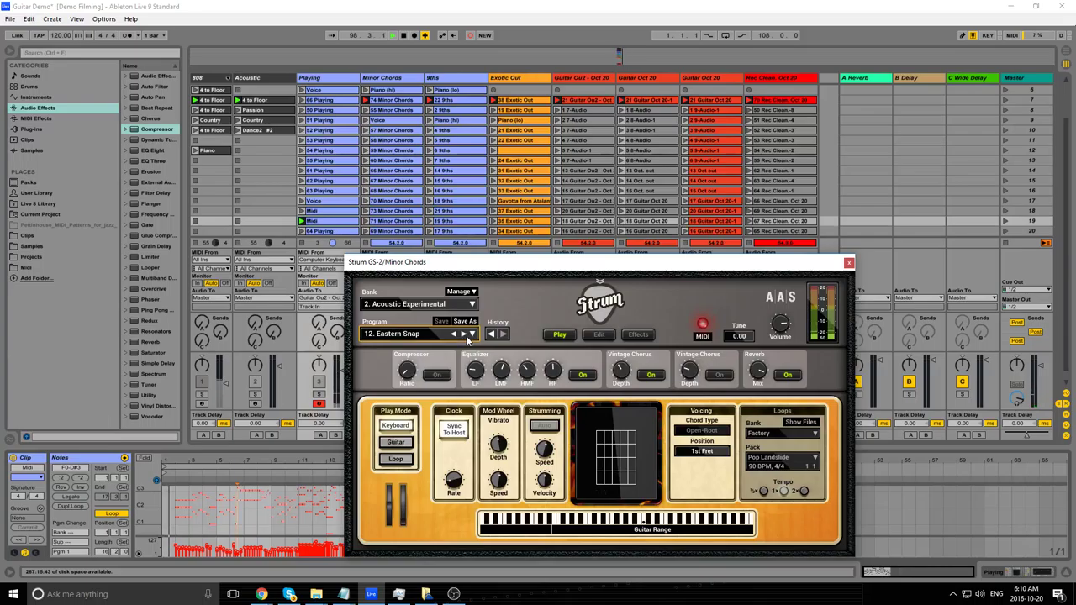
left_click(466, 338)
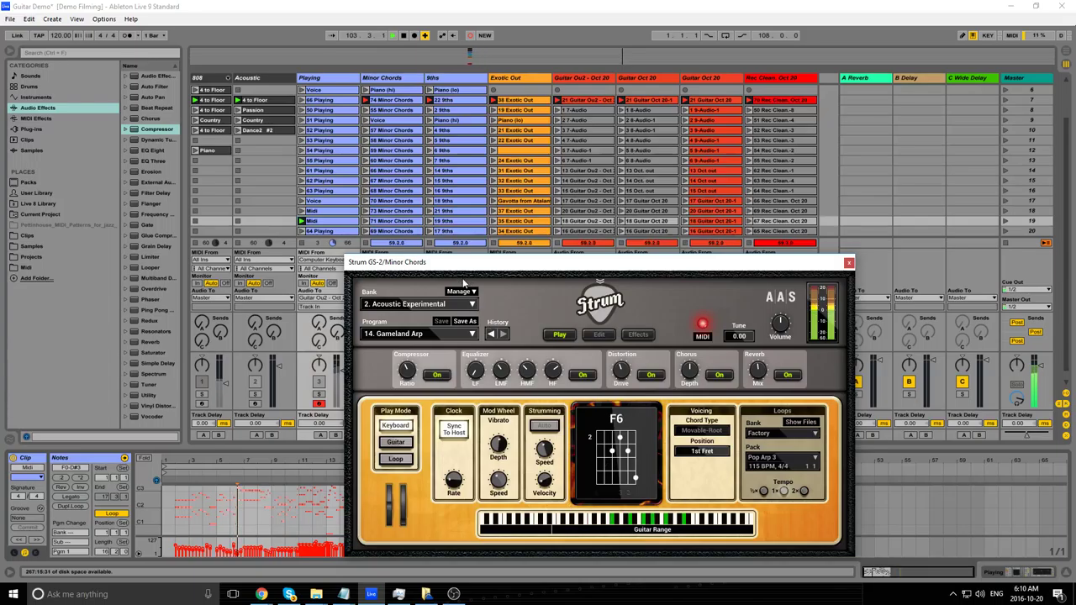
Recall the edited Traditional Murts from the history, then switch to the 3. Electric Clean bank with program 1. Smokey Club.
left_click(492, 334)
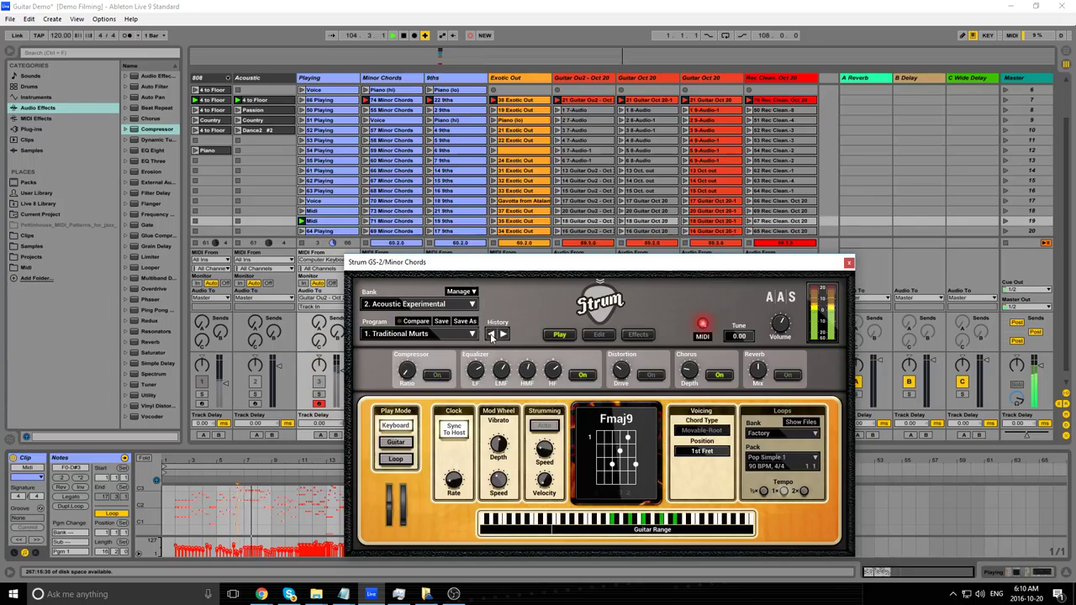
left_click(446, 306)
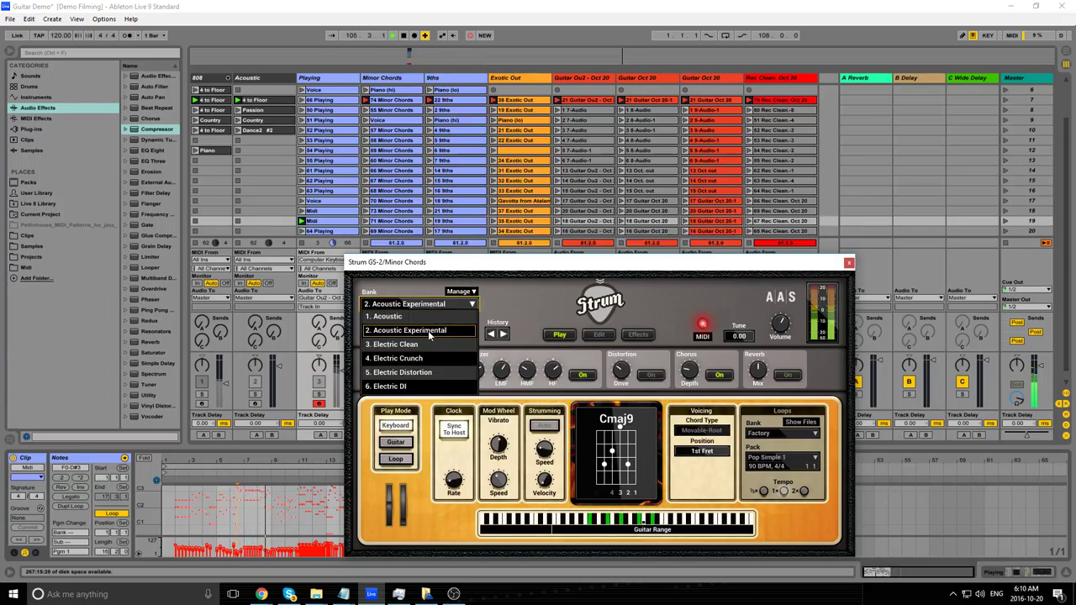
left_click(475, 336)
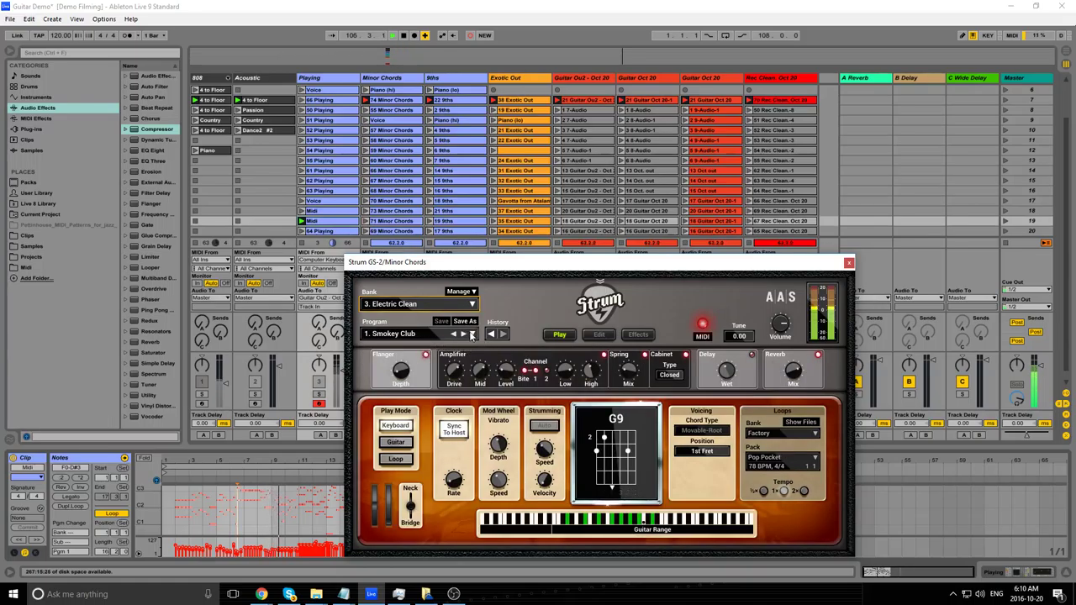
Audition the Electric Clean programs from 2. Clean Stratty to 4. Strato King and return to 3. Bright Snow.
left_click(463, 335)
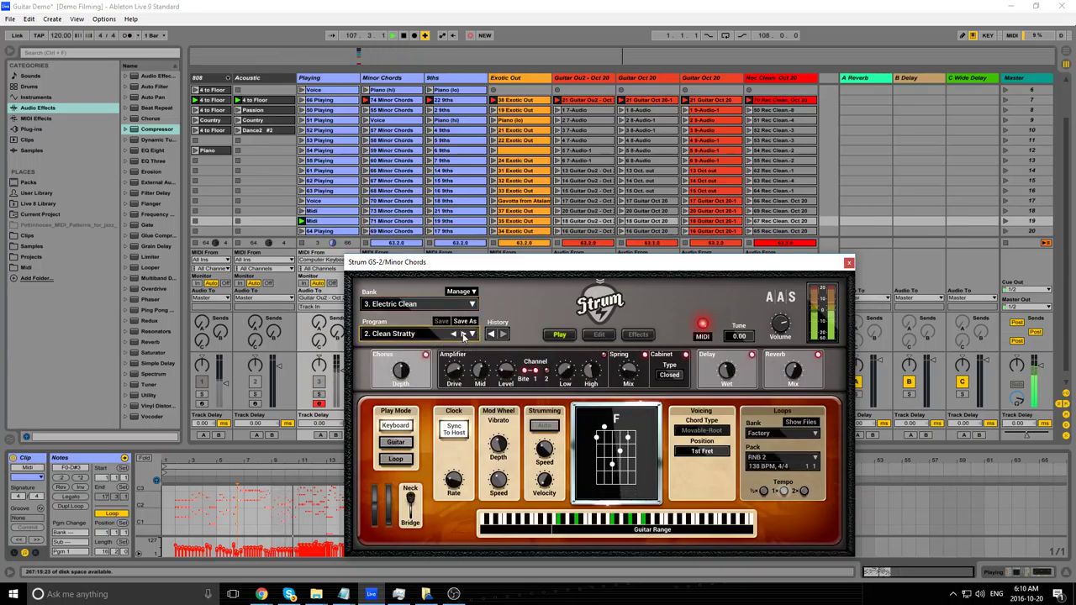
left_click(463, 334)
left_click(461, 334)
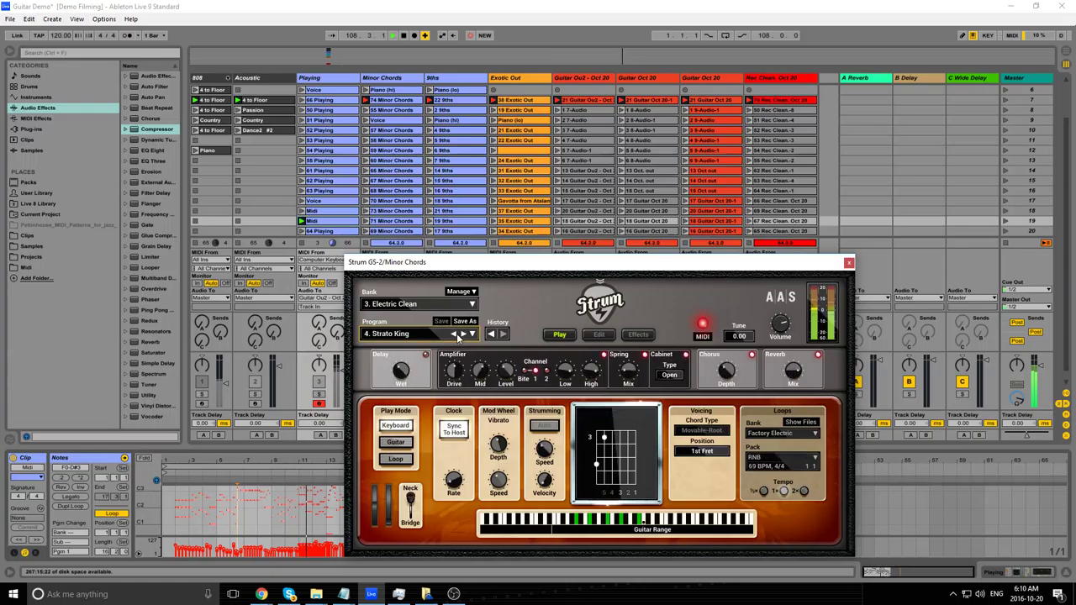
left_click(455, 335)
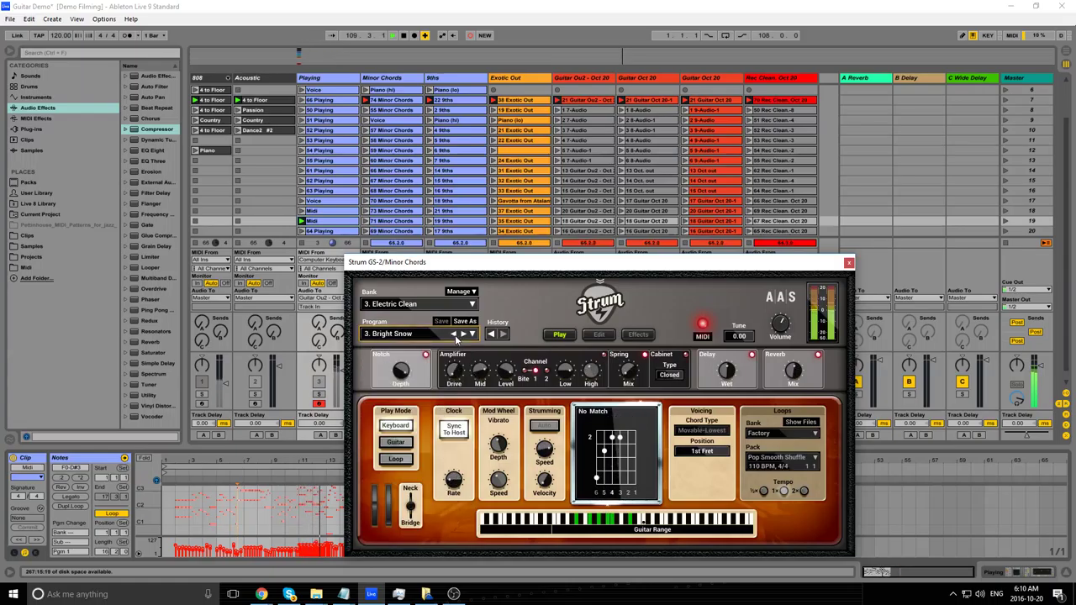
Adjust the amplifier Drive and High and the spring Mix of Bright Snow, and open its effects settings.
left_click_drag(454, 371, 505, 380)
left_click_drag(591, 371, 591, 376)
left_click_drag(628, 371, 628, 379)
left_click(636, 335)
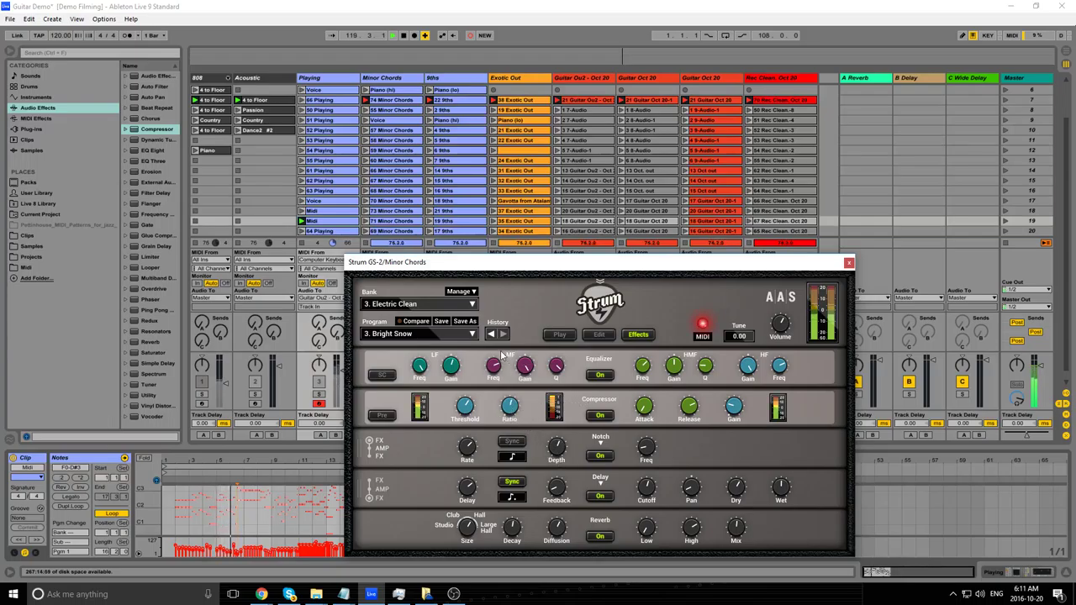
Save the edited program as bRIGHT SHOW in the 3. Electric Clean bank.
left_click(466, 322)
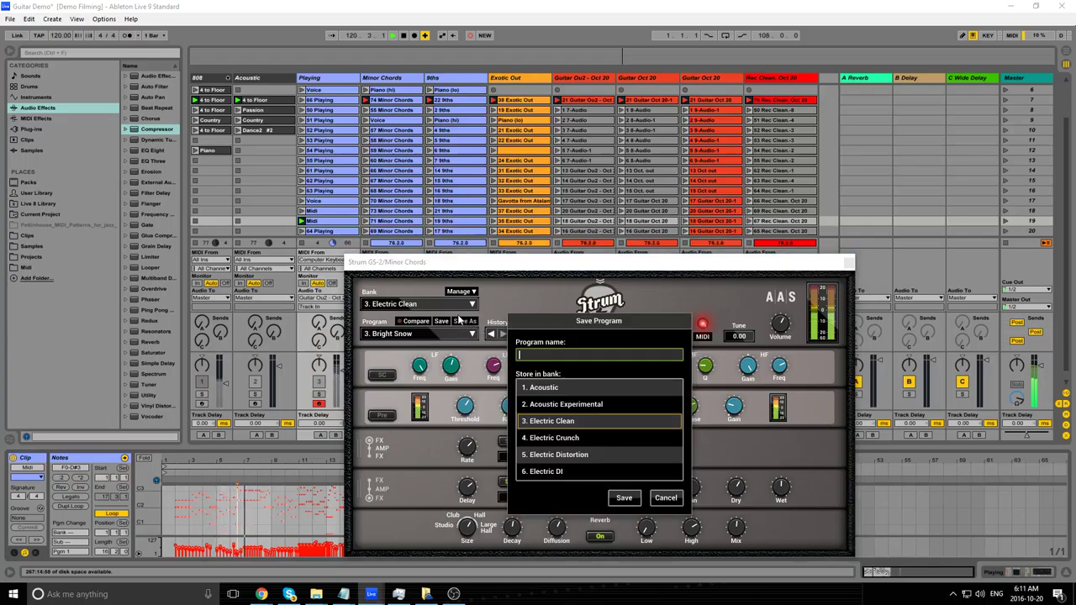
type("bRIGHT SHOW")
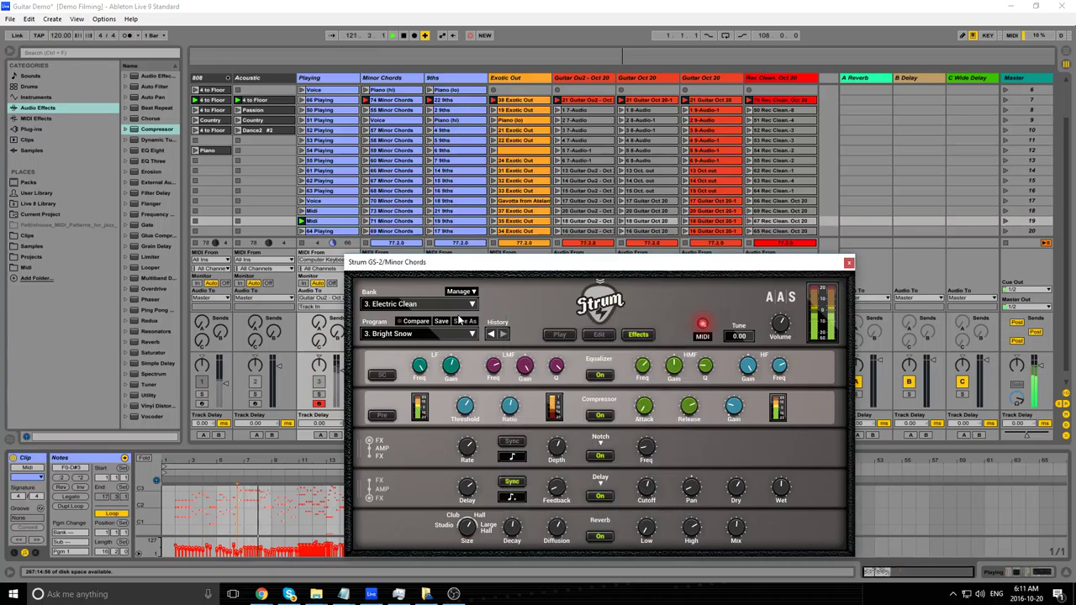
key("Return")
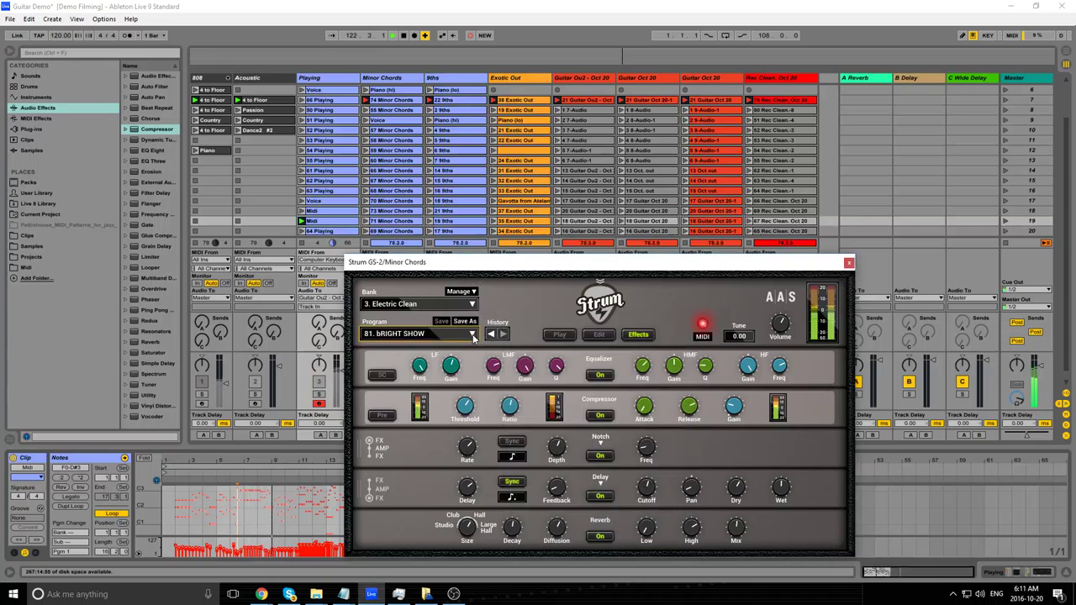
Audition the Electric Clean programs backward from the end of the bank through 75. Oldy Stacker to 73. Semper.
left_click(473, 335)
left_click(454, 336)
left_click(454, 337)
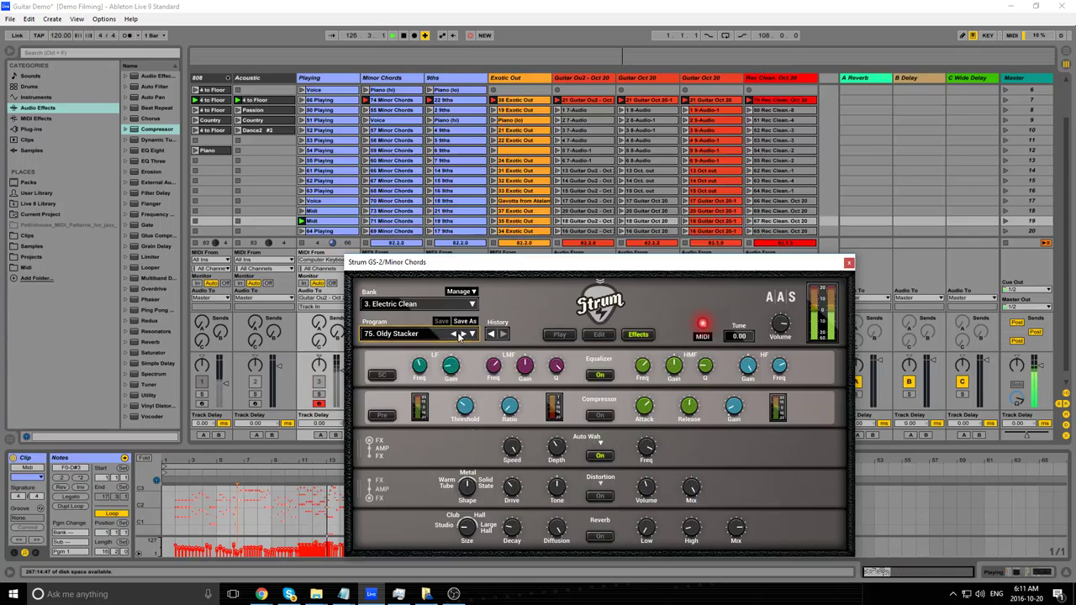
left_click(455, 335)
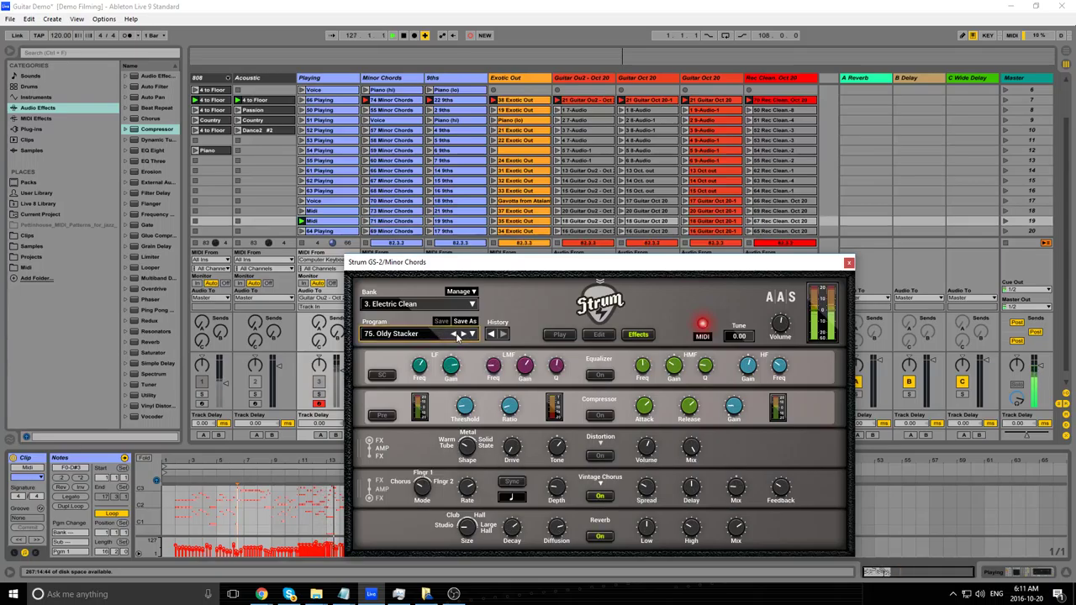
left_click(425, 334)
left_click(373, 428)
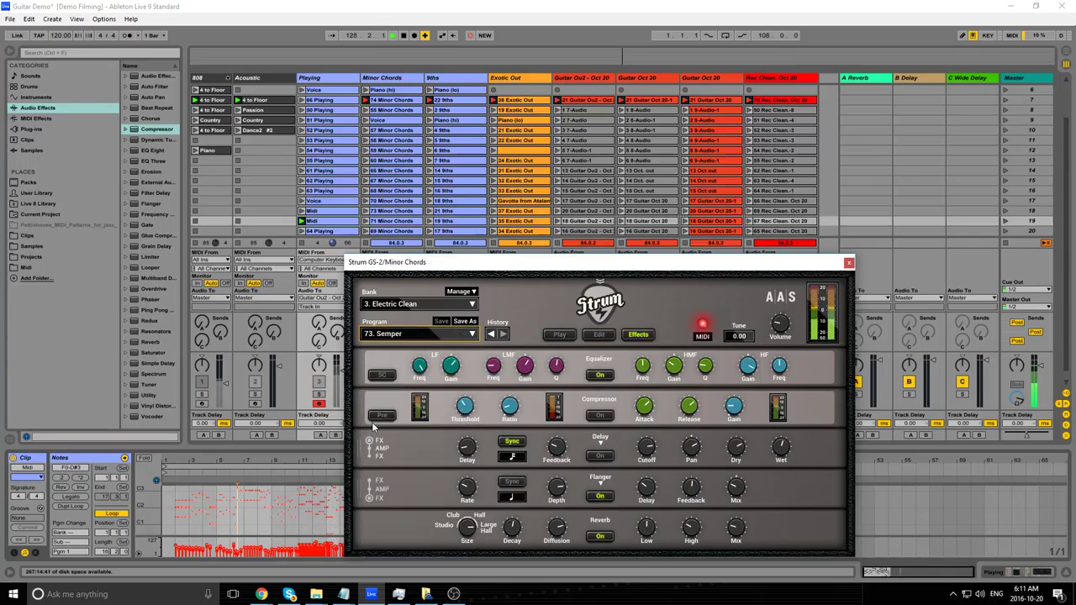
Continue auditioning the Electric Clean programs backward through 71. Chill Drop and 68. Good Boy to 65. Shy Strings.
left_click(452, 335)
left_click(451, 335)
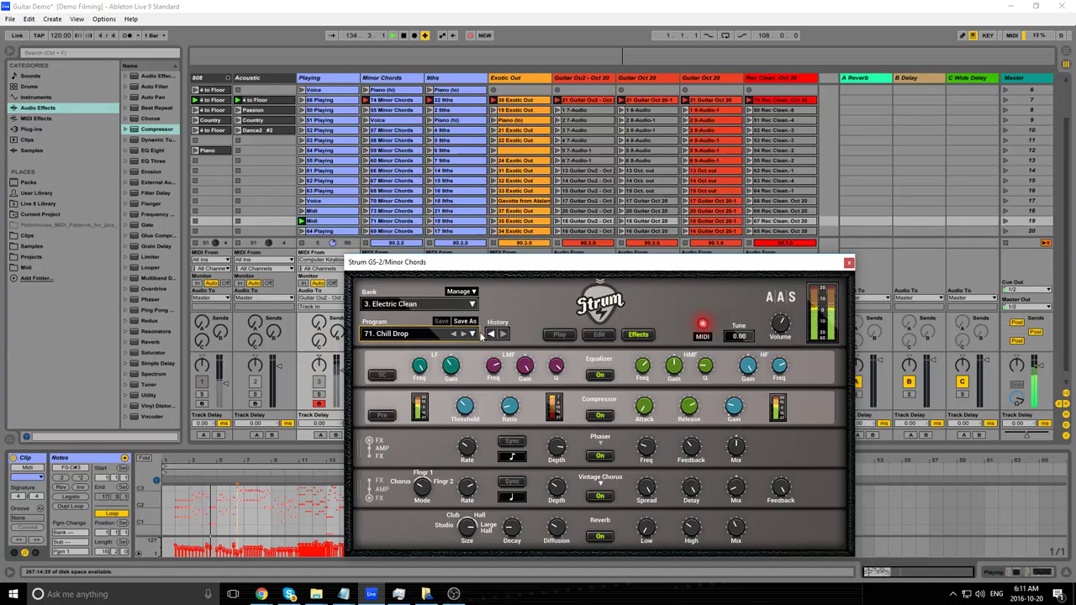
left_click(454, 335)
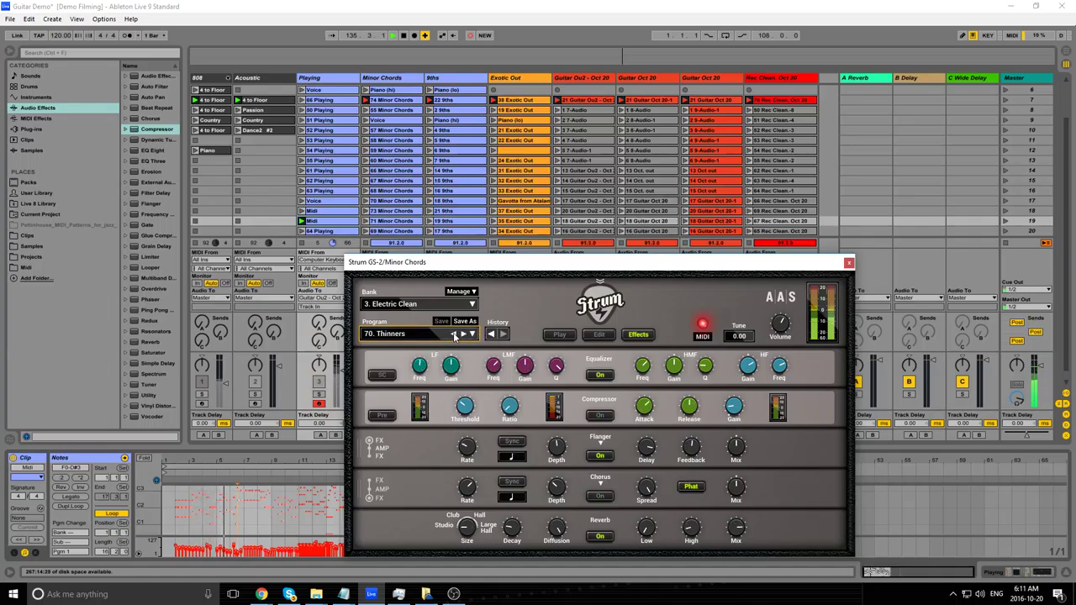
left_click(454, 335)
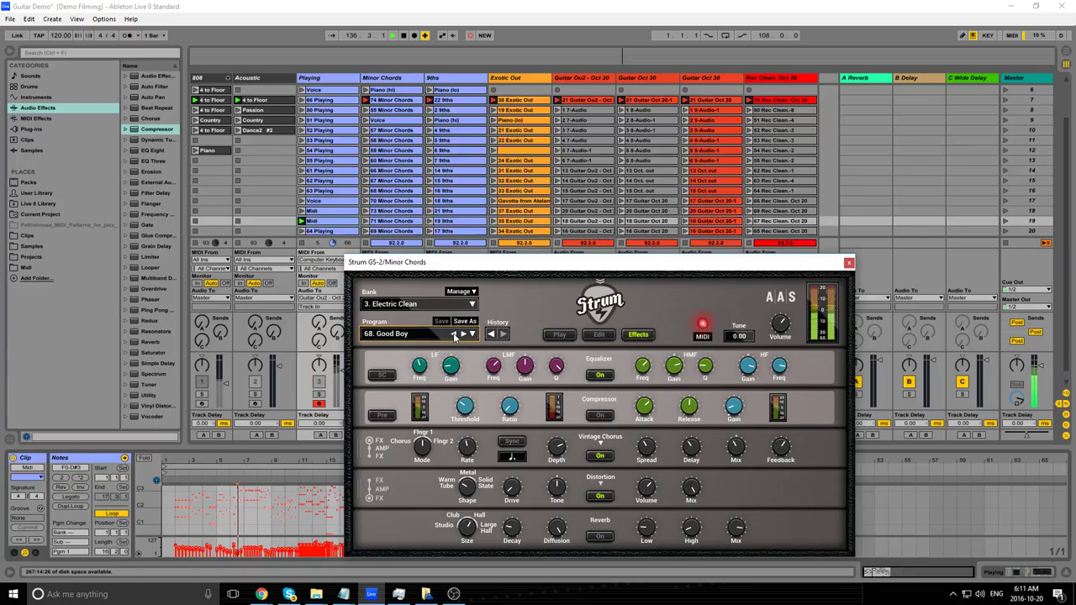
left_click(454, 334)
left_click(454, 335)
left_click(454, 335)
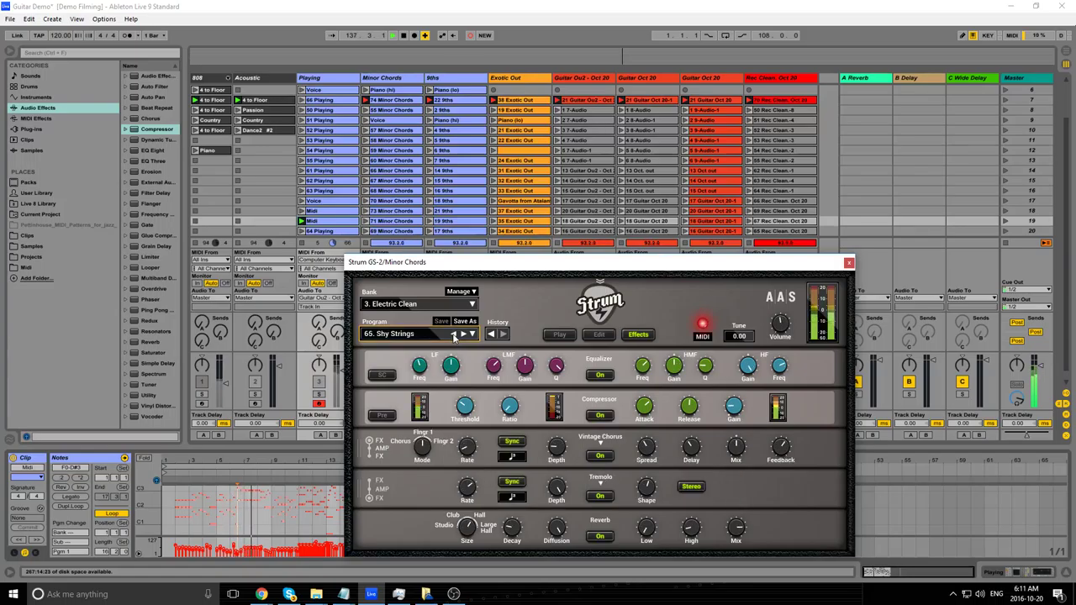
Switch to the 4. Electric Crunch bank and audition its programs from 1. Twangy Trem to 3. Scooped.
left_click(434, 303)
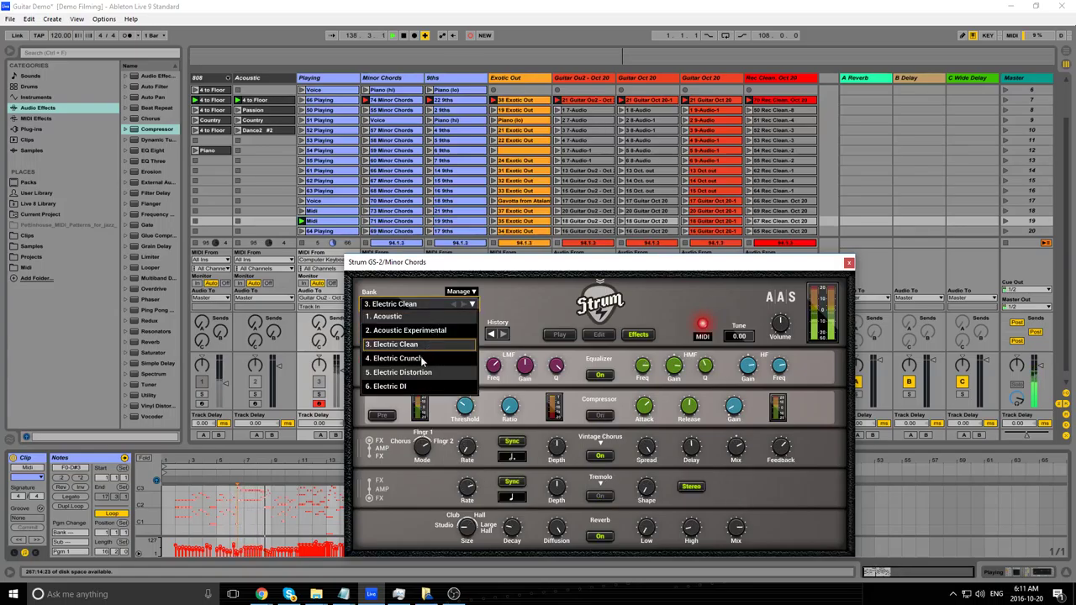
left_click(431, 361)
left_click(470, 335)
left_click(464, 336)
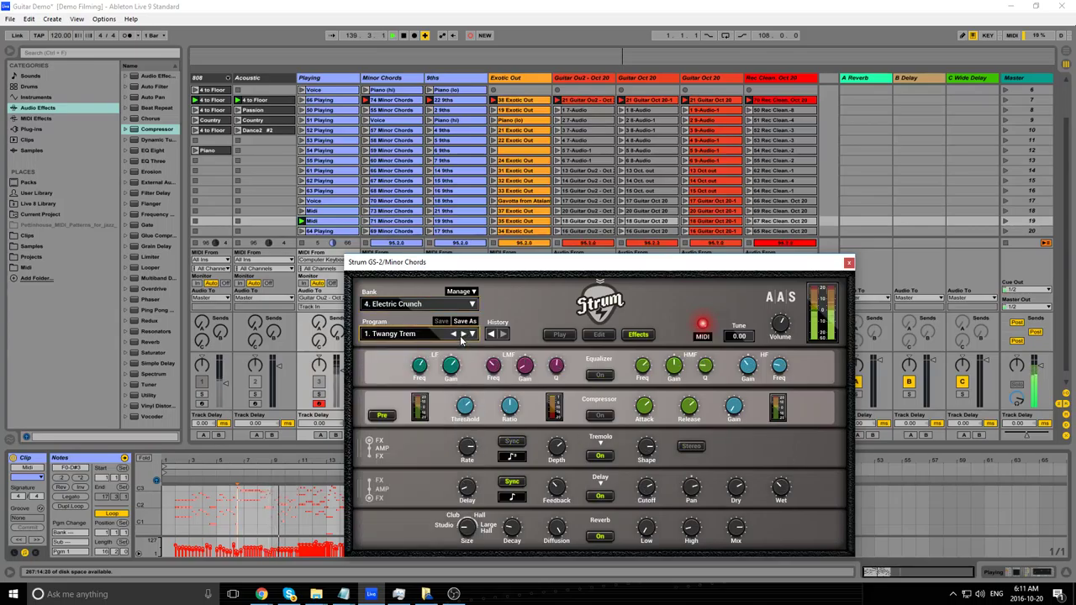
left_click(462, 335)
left_click(462, 336)
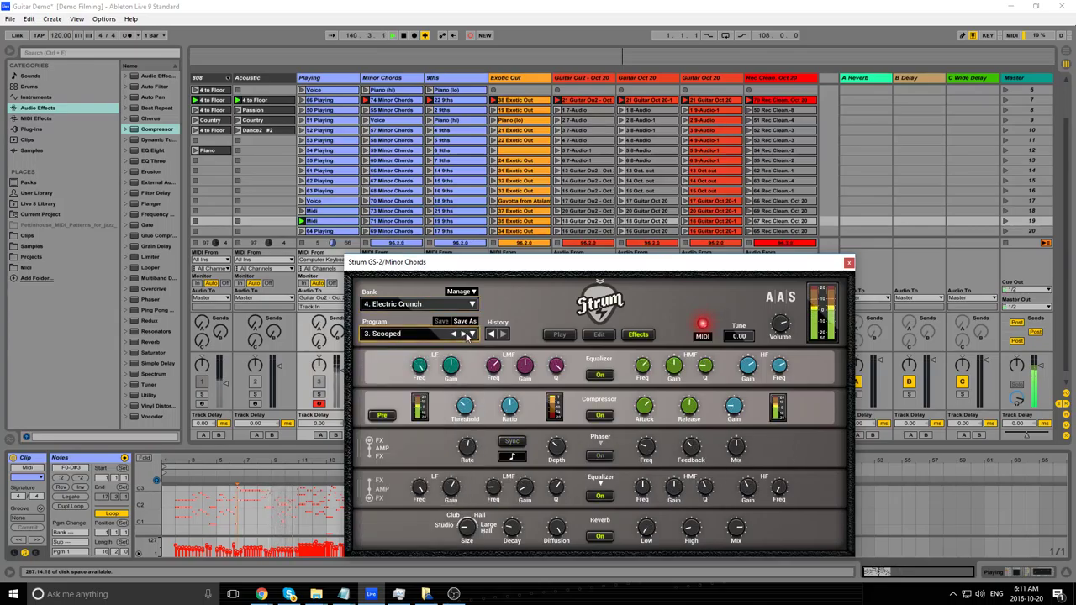
Audition the Electric Crunch programs from 4. PSL Crunch 1 to 9. Cola Crunch 2 and return to the Play view.
left_click(465, 335)
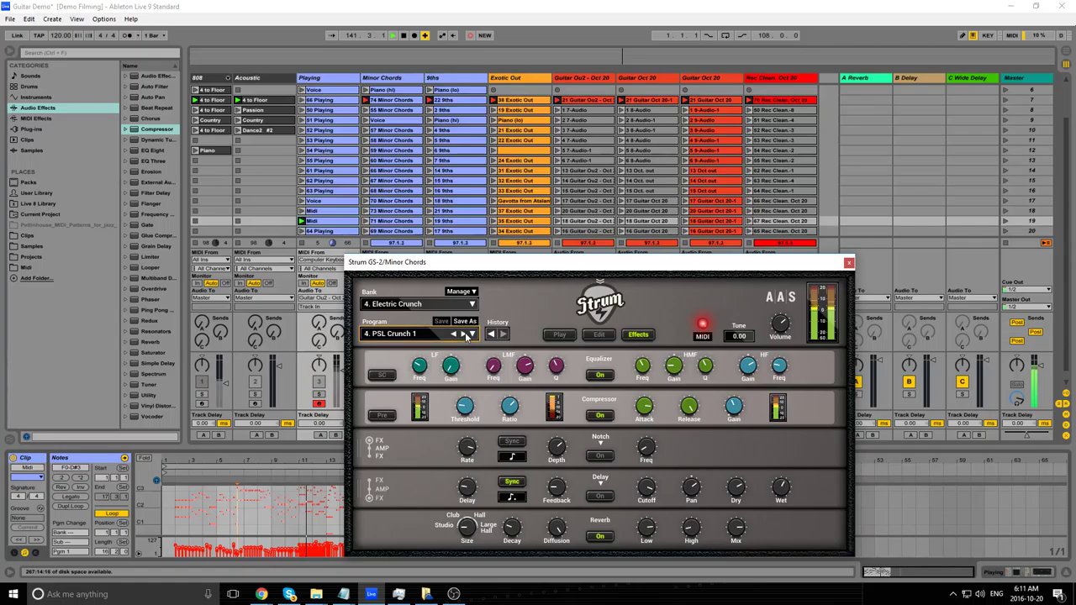
left_click(465, 336)
left_click(465, 335)
left_click(465, 336)
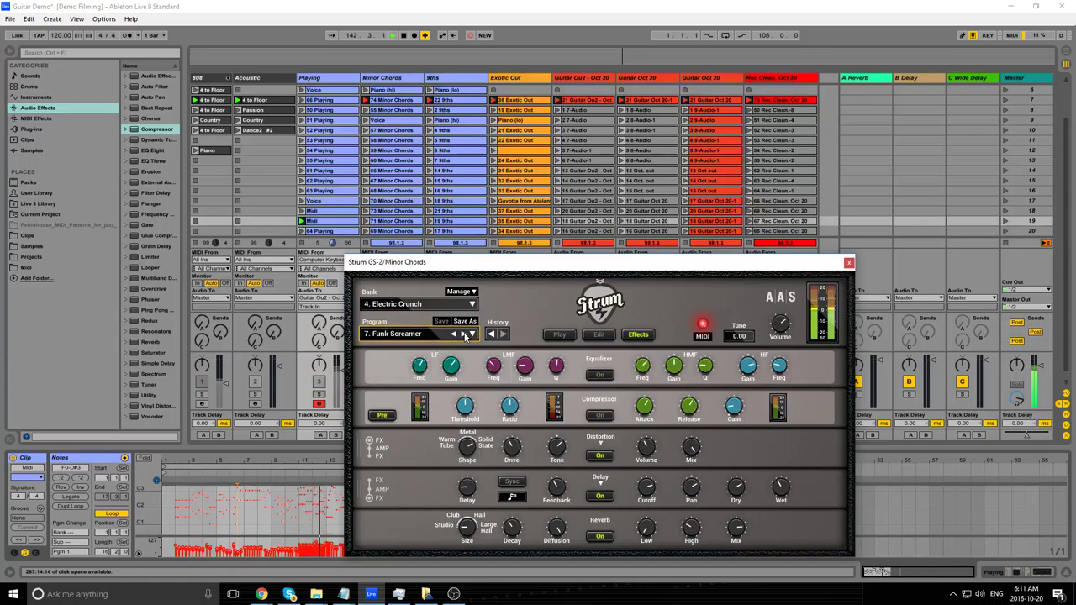
left_click(465, 335)
left_click(465, 336)
left_click(564, 337)
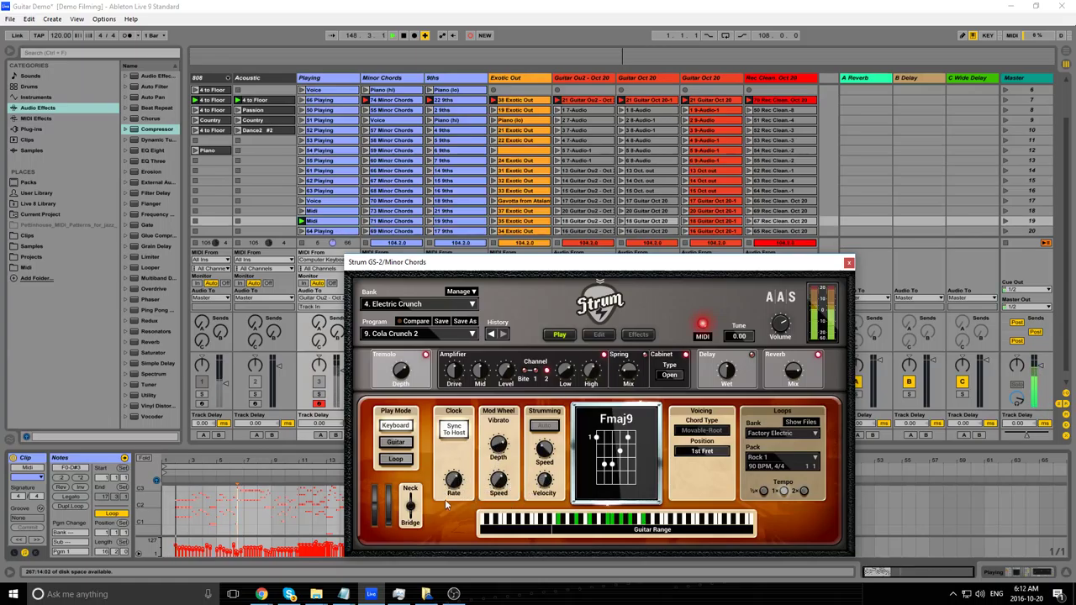
mouse_move(453, 481)
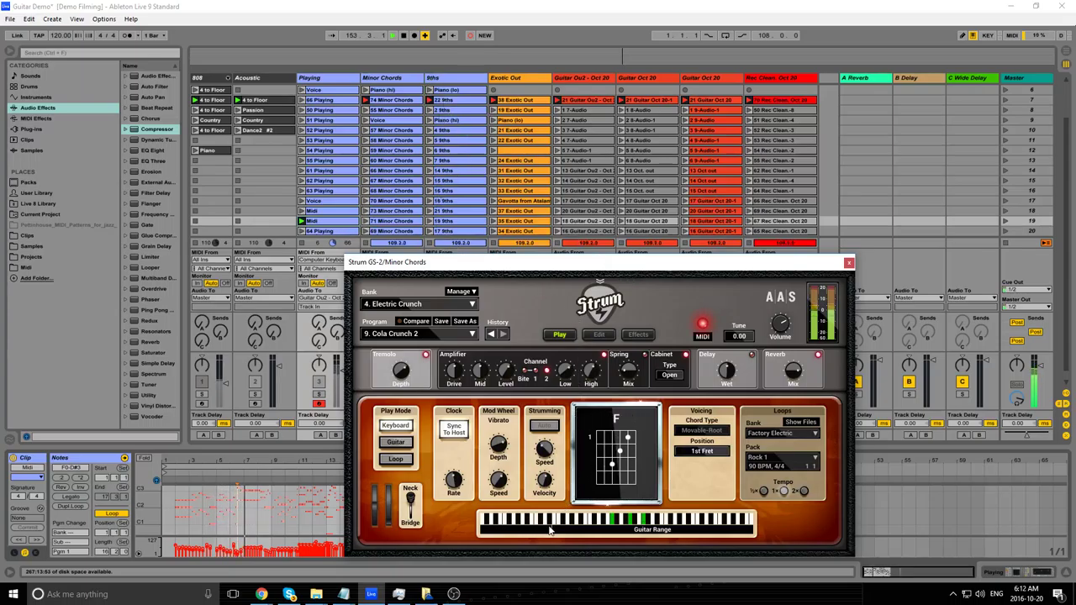
Audition the Electric Crunch programs backward to 3. Scooped, comparing 6. Crunchy Gerry with 5. PSL Crunch 2.
left_click(457, 335)
left_click(457, 334)
left_click(456, 335)
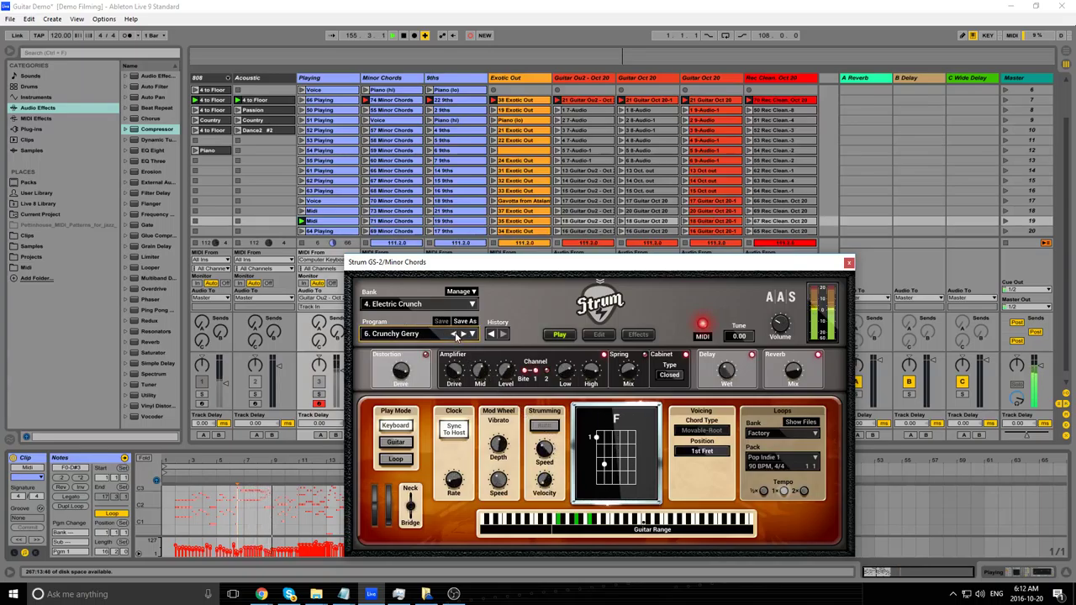
left_click(457, 334)
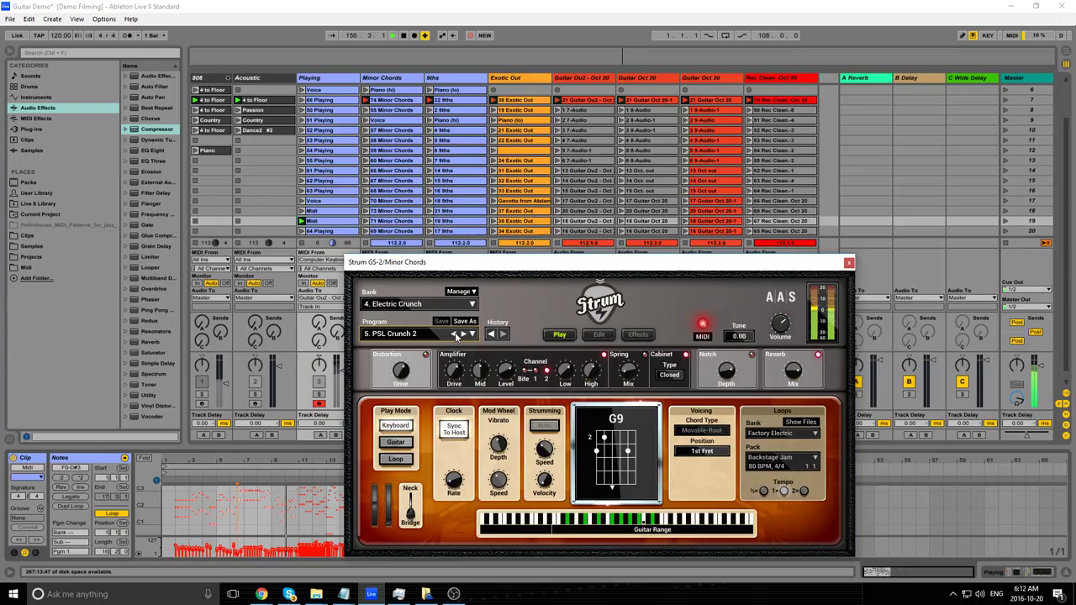
left_click(463, 335)
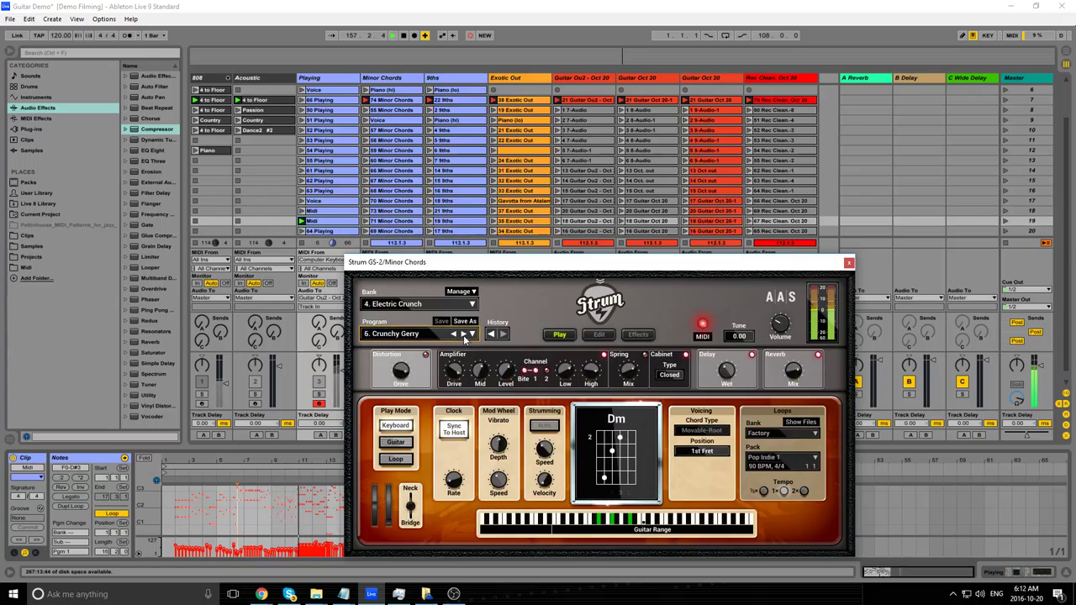
left_click(456, 335)
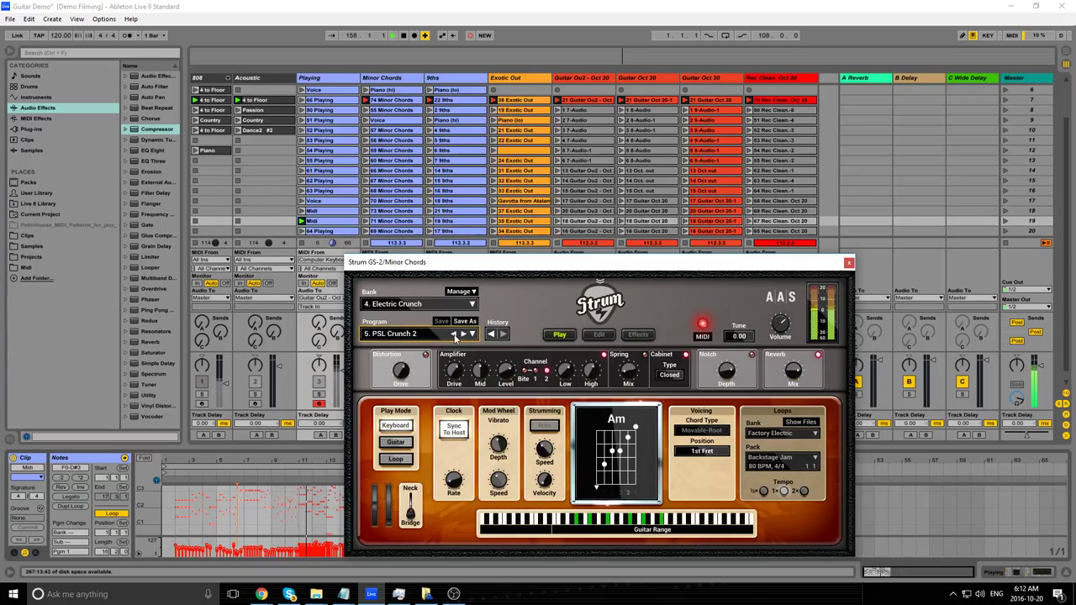
left_click(455, 336)
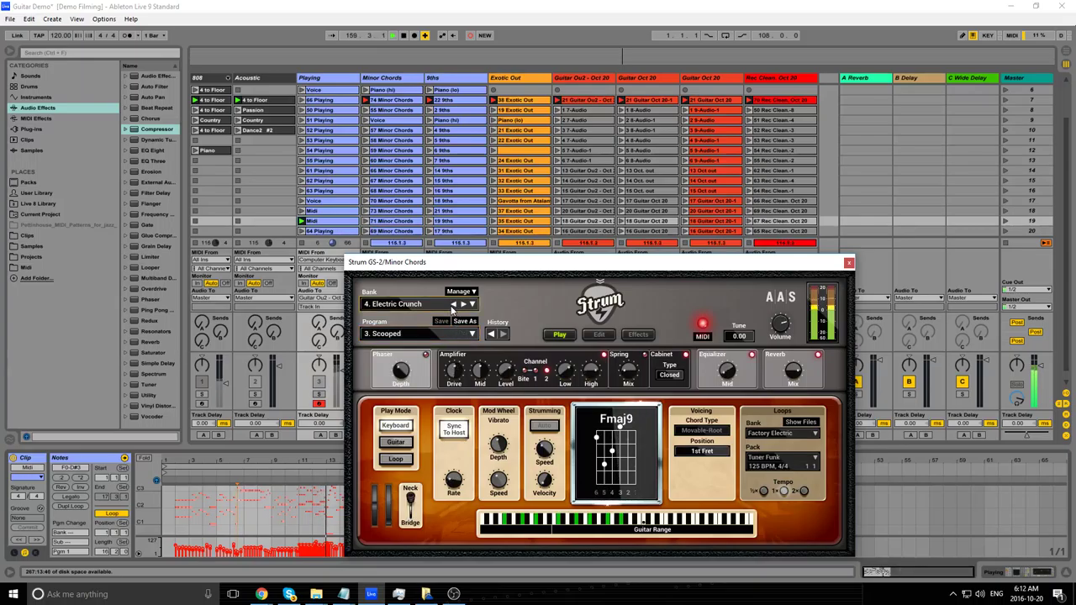
Switch to the 5. Electric Distortion bank and audition 1. PSL Pushed, 25. Red Whopper and on backward to 23. Dist Wah Sweep.
left_click(453, 307)
left_click(452, 306)
left_click(452, 307)
left_click(451, 308)
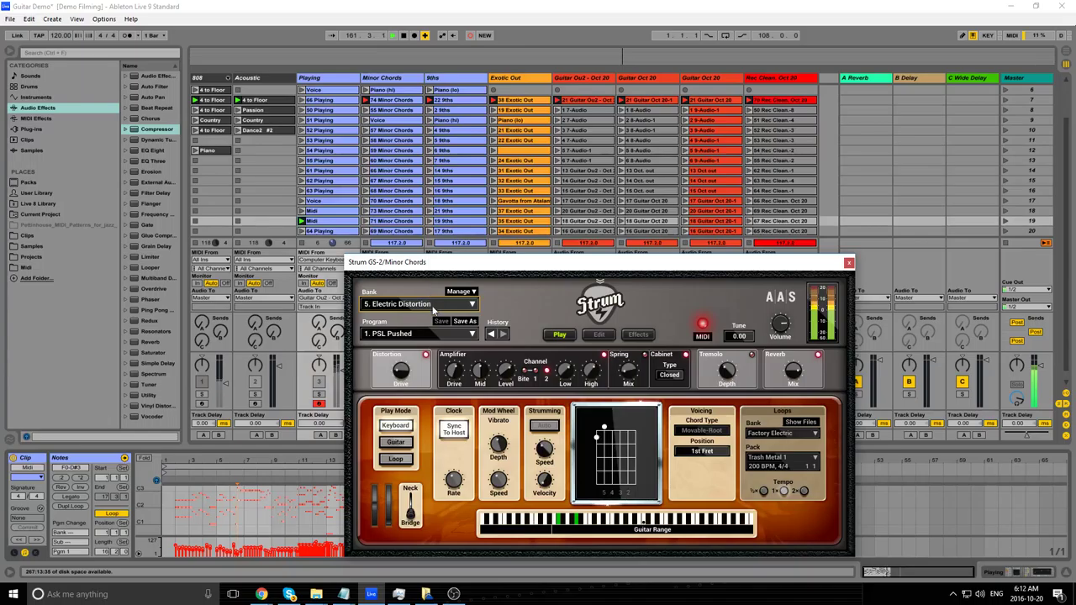
left_click(454, 334)
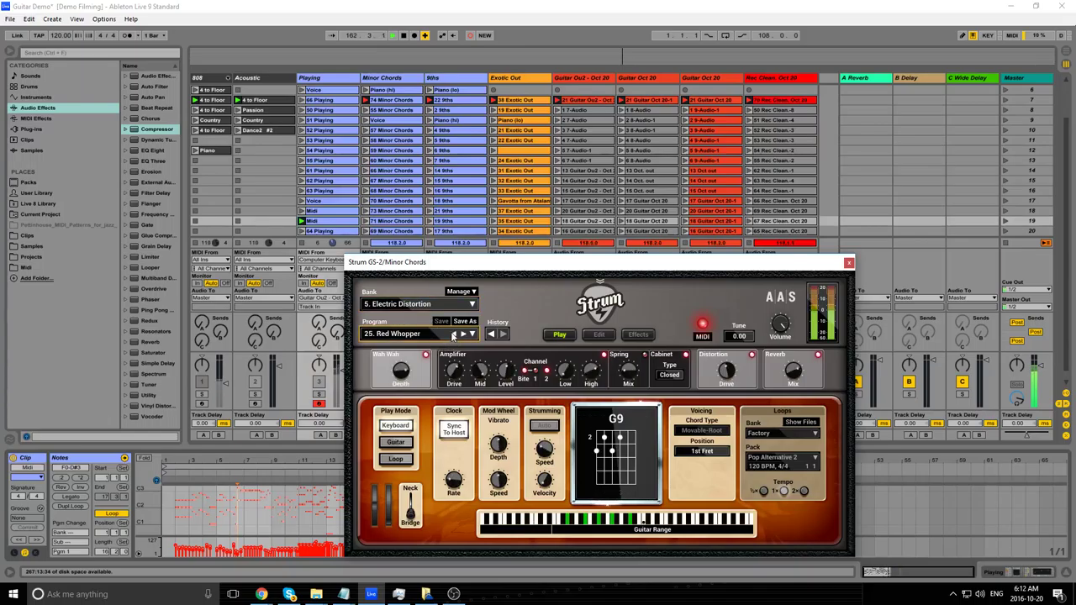
left_click(454, 335)
left_click(454, 335)
Switch to the 6. Electric DI bank and audition its programs from 1. Strat Vintage Rhythm to 5. Tele Vintage.
left_click(454, 304)
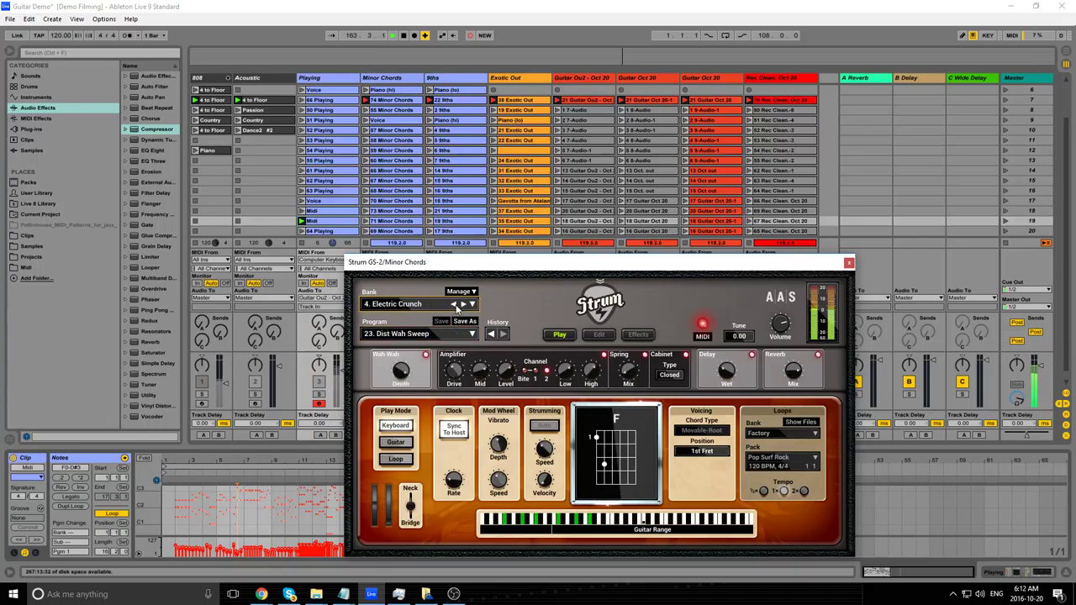
left_click(430, 306)
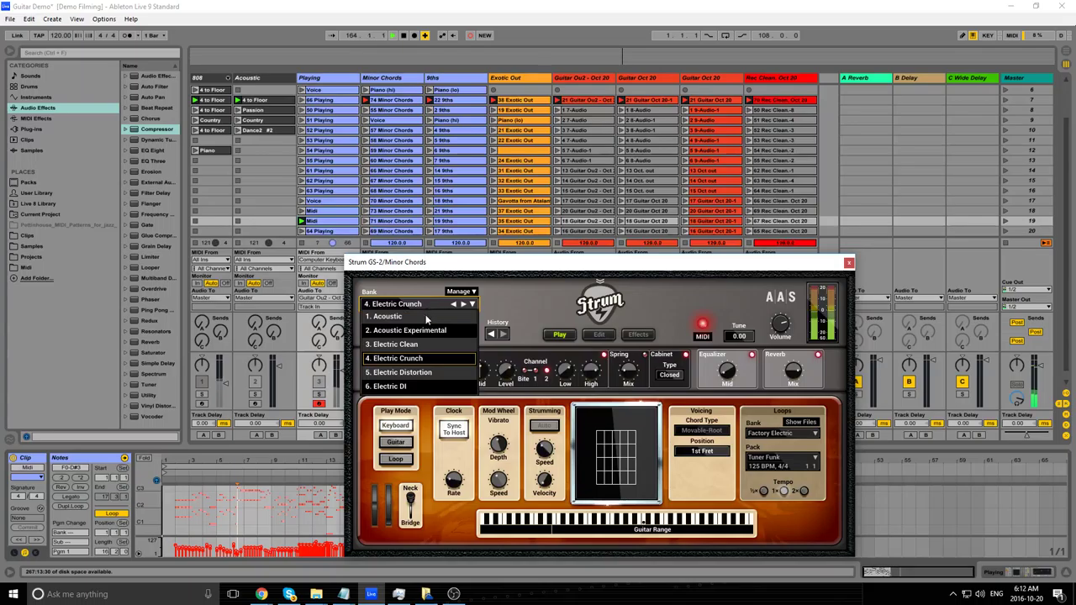
left_click(402, 386)
mouse_move(455, 315)
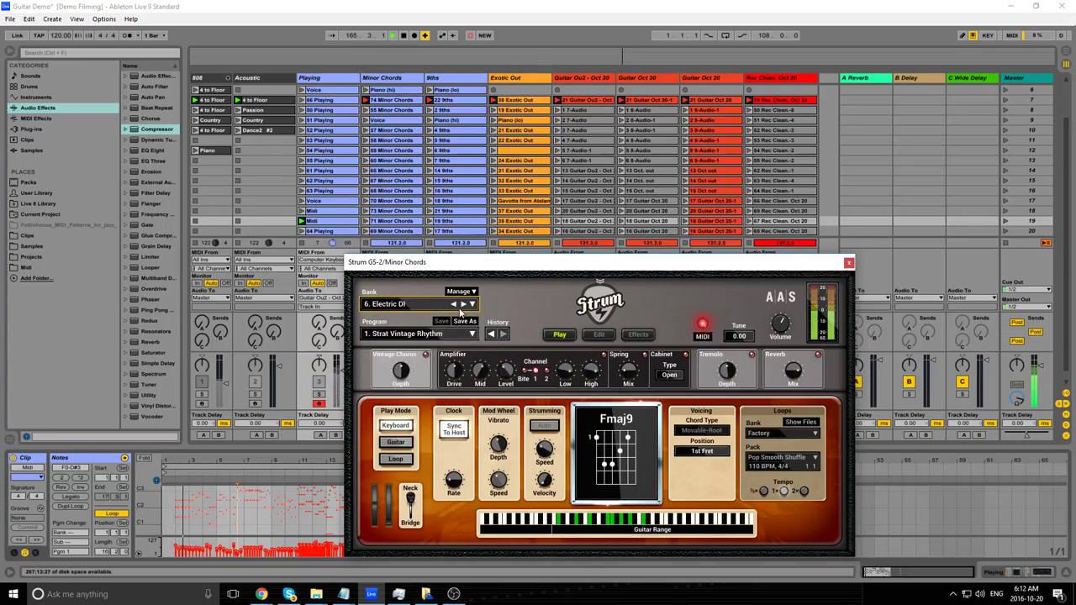
left_click(472, 335)
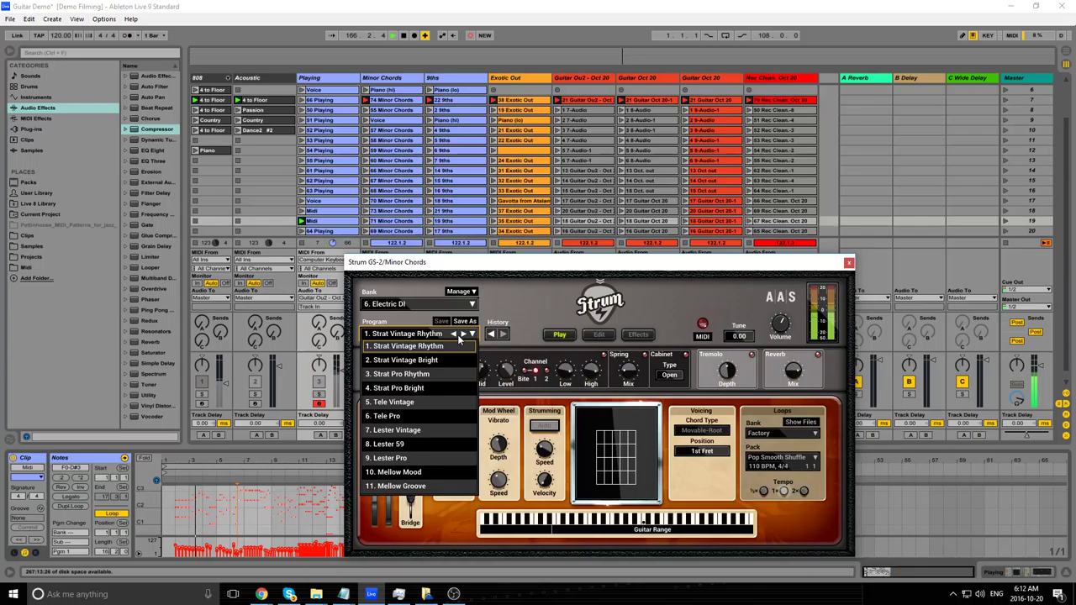
left_click(461, 335)
left_click(461, 334)
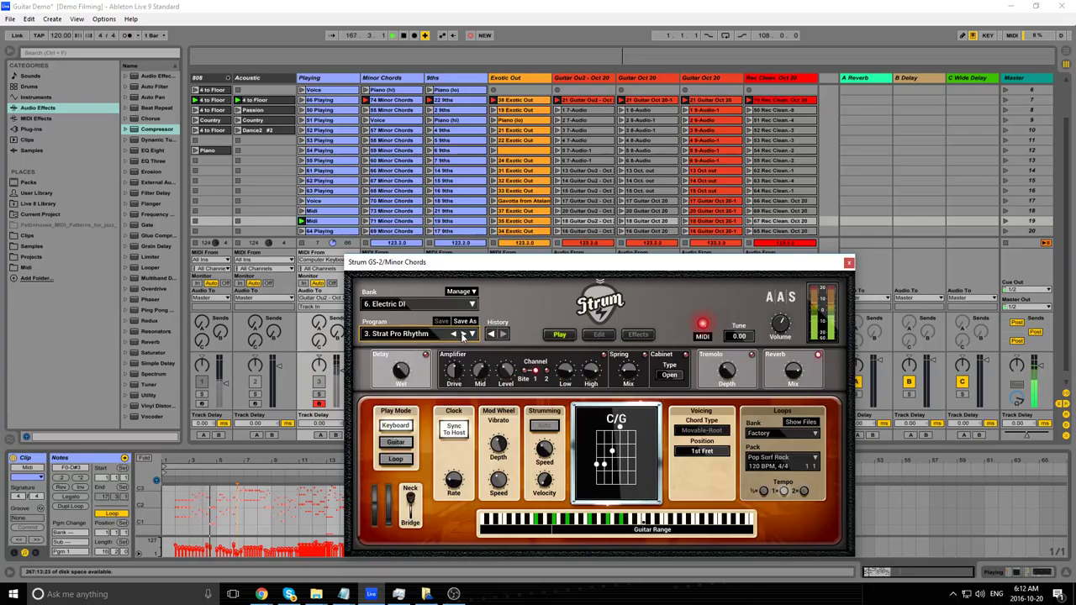
left_click(461, 335)
left_click(461, 335)
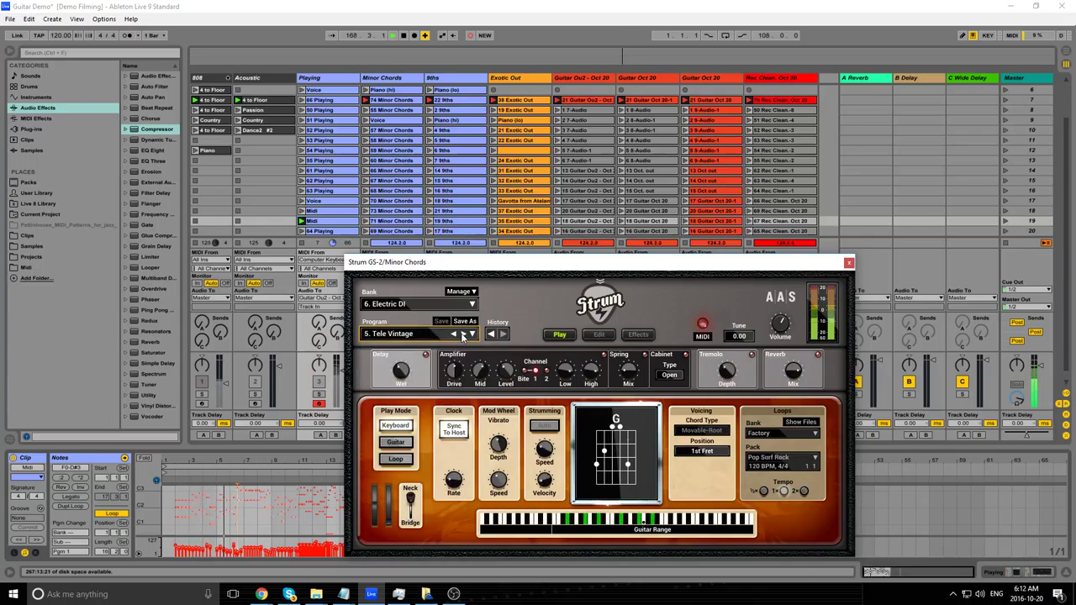
Audition the remaining Electric DI programs through 8. Lester 59 and 10. Mellow Mood, ending on 2. Strat Vintage Bright.
left_click(461, 335)
left_click(462, 335)
left_click(461, 335)
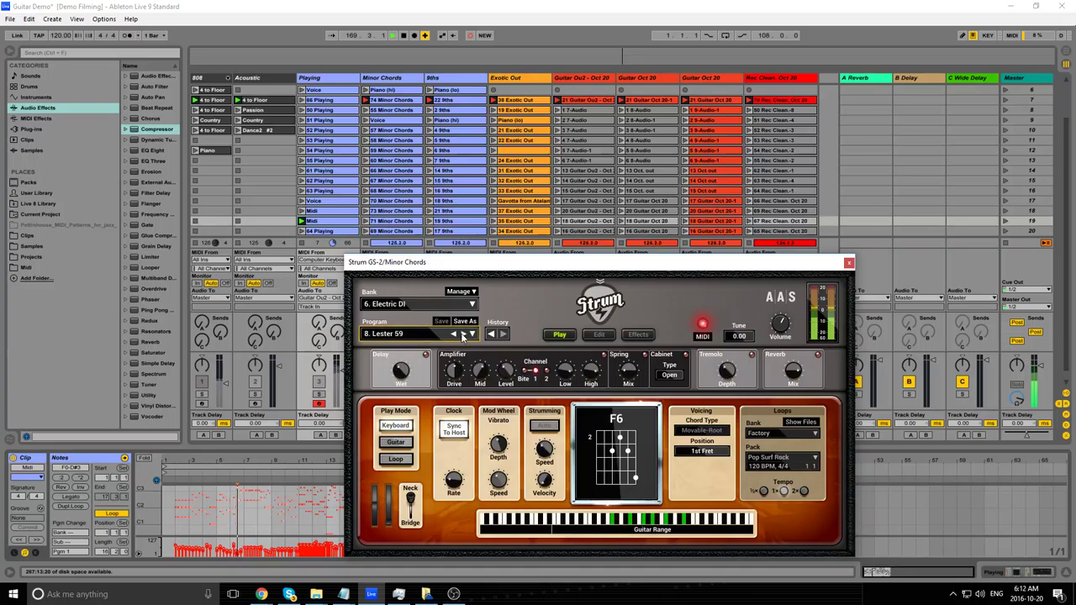
left_click(461, 334)
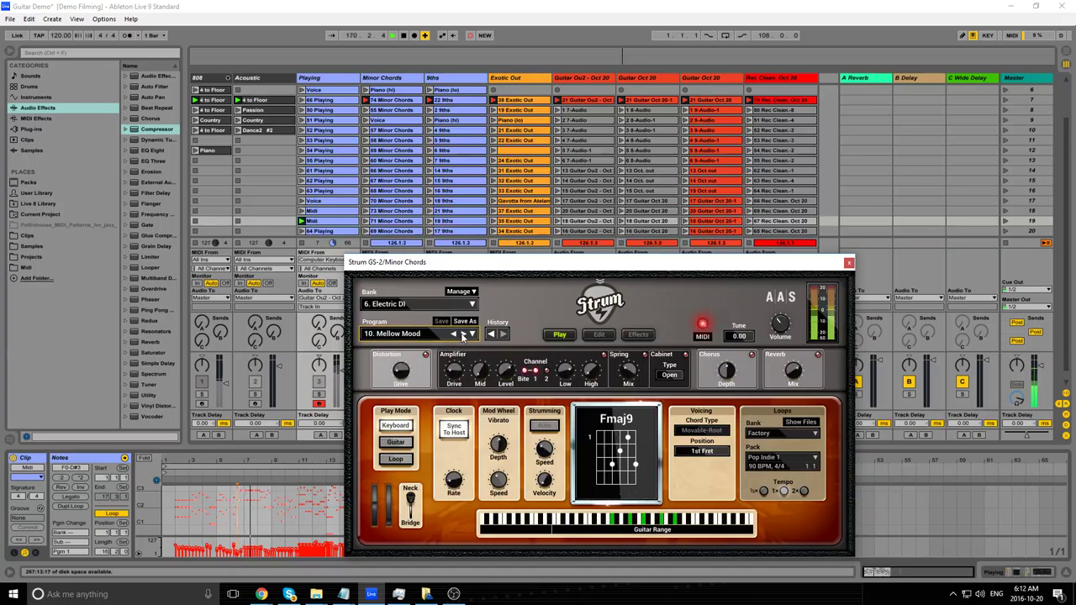
left_click(462, 335)
left_click(462, 335)
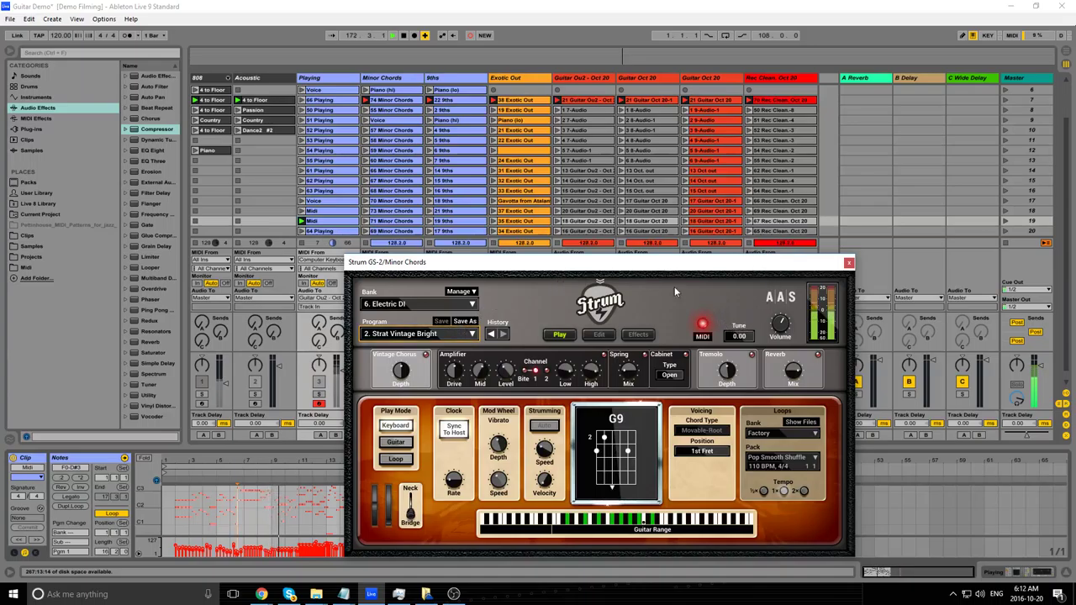
Close the Strum GS-2 window of the Minor Chords track and stop playback.
left_click(848, 262)
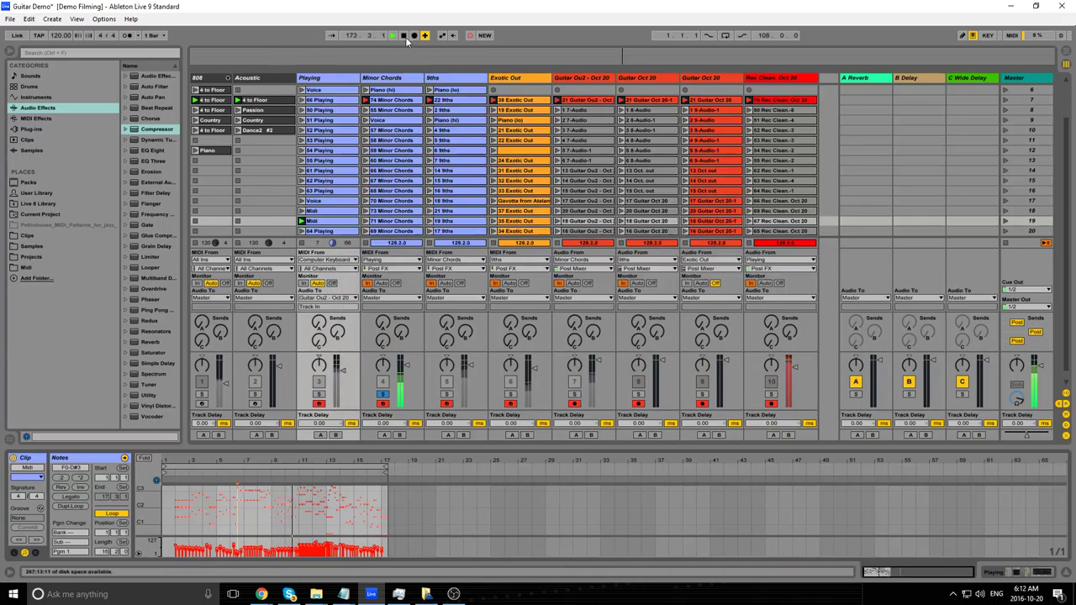
left_click(404, 36)
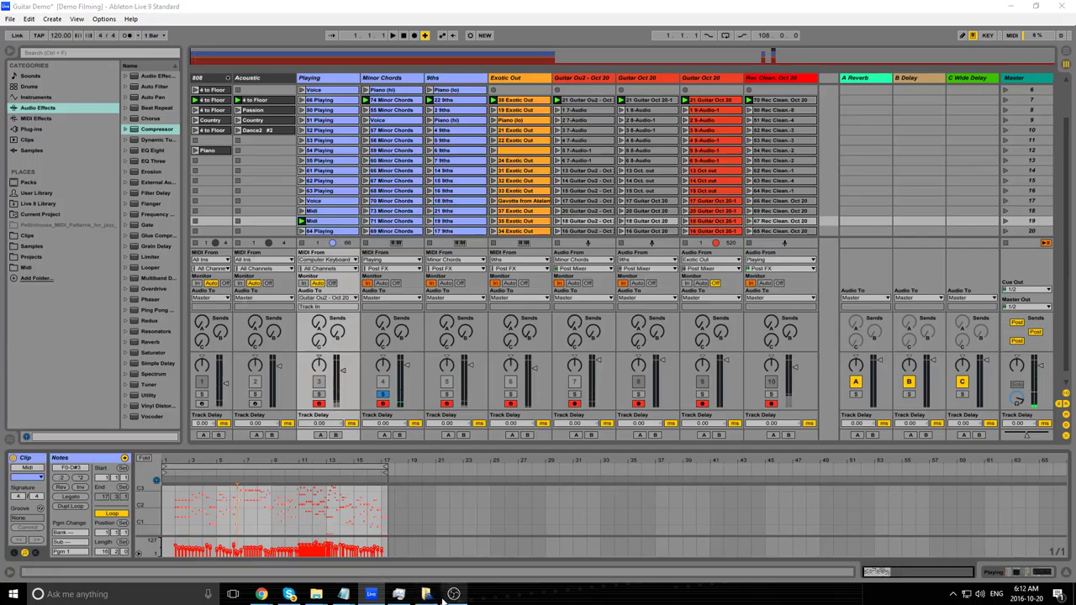